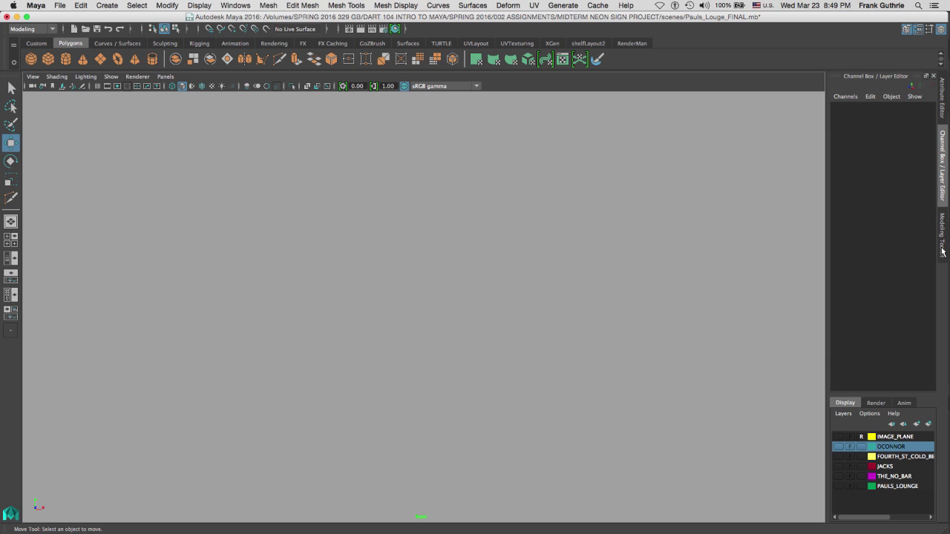
Bring up the Modeling Toolkit and maximise the front view with a black background.
click(942, 246)
click(10, 239)
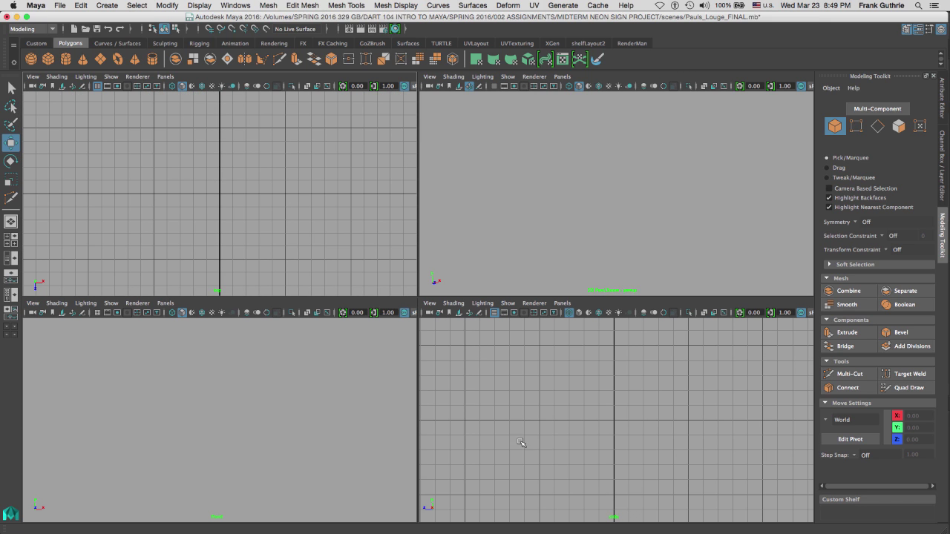
key(q)
key(space)
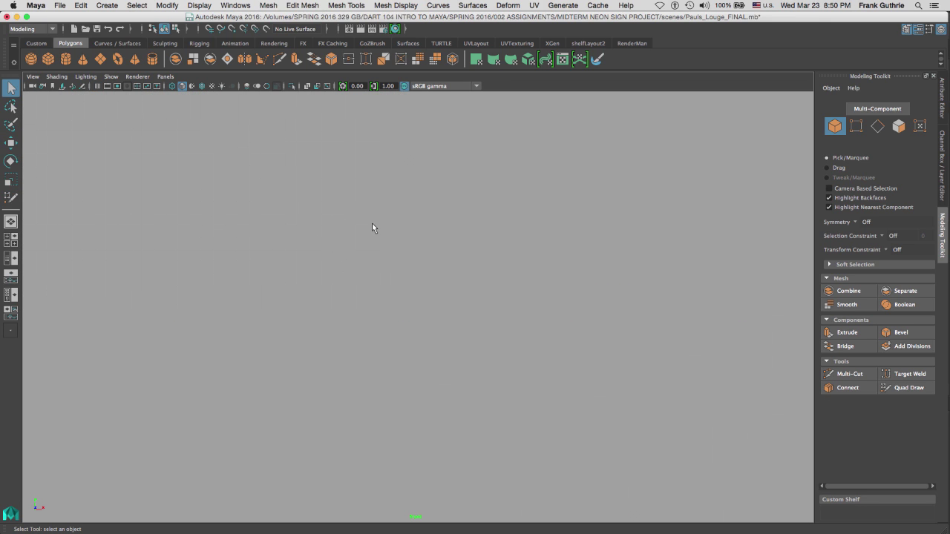
key(alt+b)
key(alt+b)
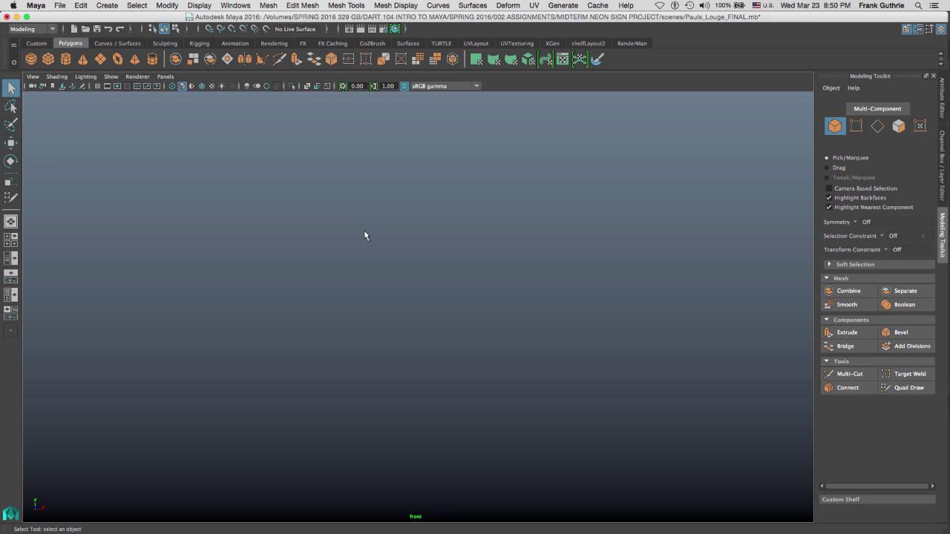
Draw a strip of four connected quads with Quad Draw in the front view, peaking at the middle of its upper edge.
click(905, 388)
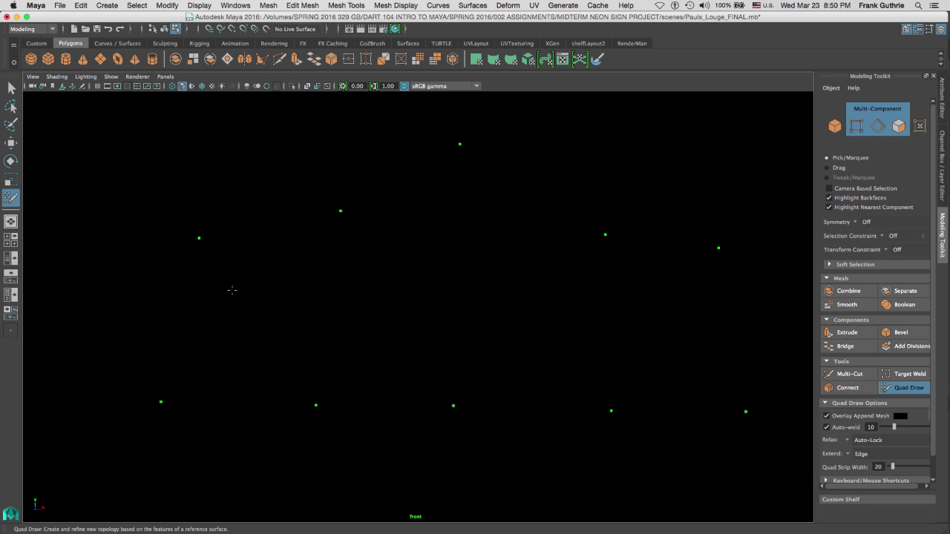
shift+click(245, 319)
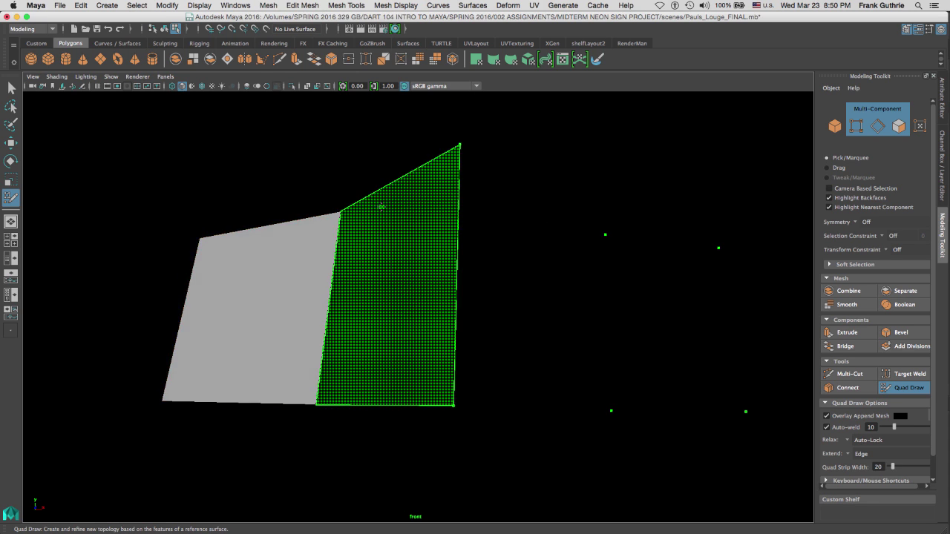
shift+click(401, 265)
shift+click(524, 283)
shift+click(692, 308)
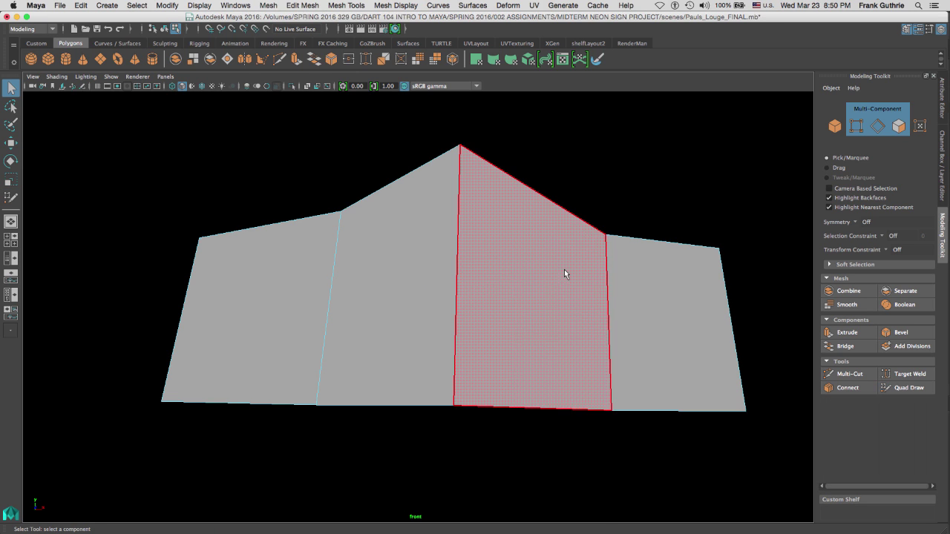
Select the quad strip in object mode and compare its smooth preview with its unsmoothed shape.
right_drag(565, 271, 599, 259)
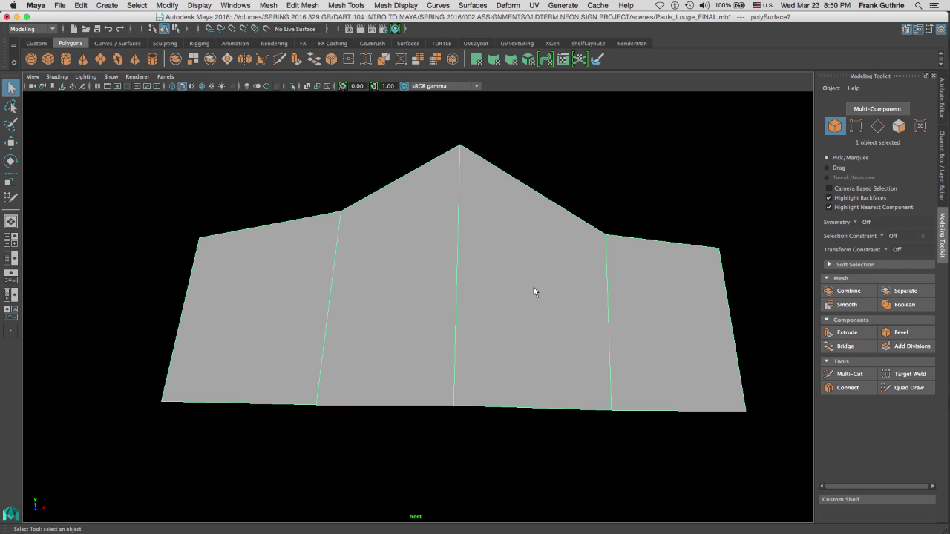
key(3)
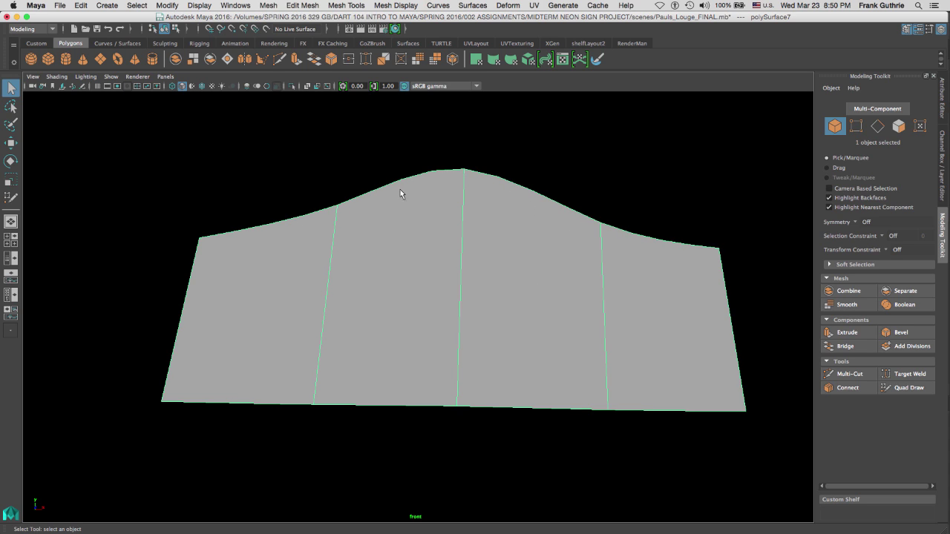
key(1)
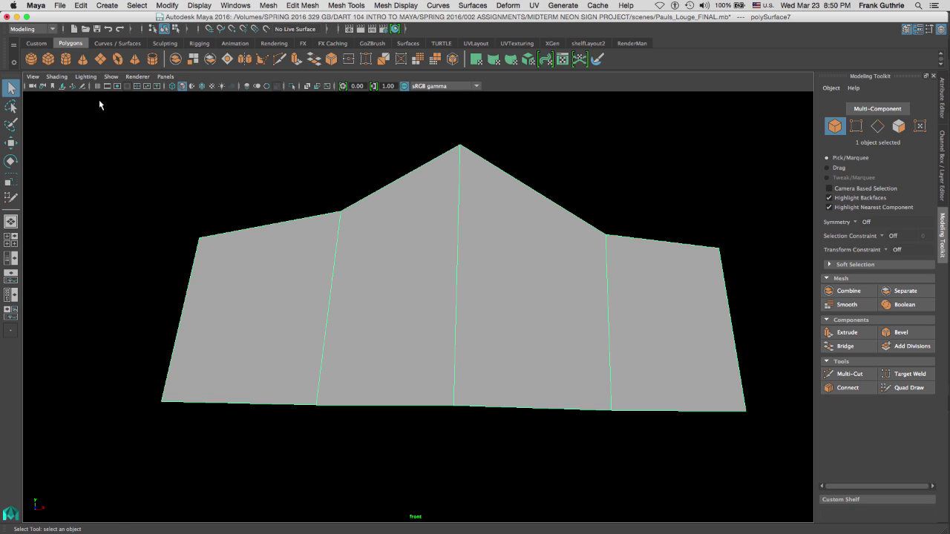
Create a polygon cube and compare its smooth preview with its unsmoothed shape.
click(48, 59)
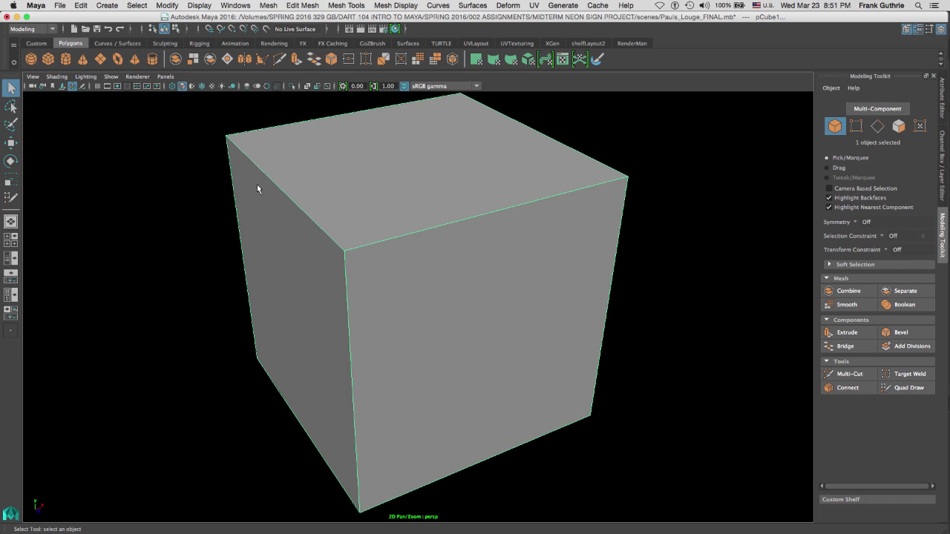
key(3)
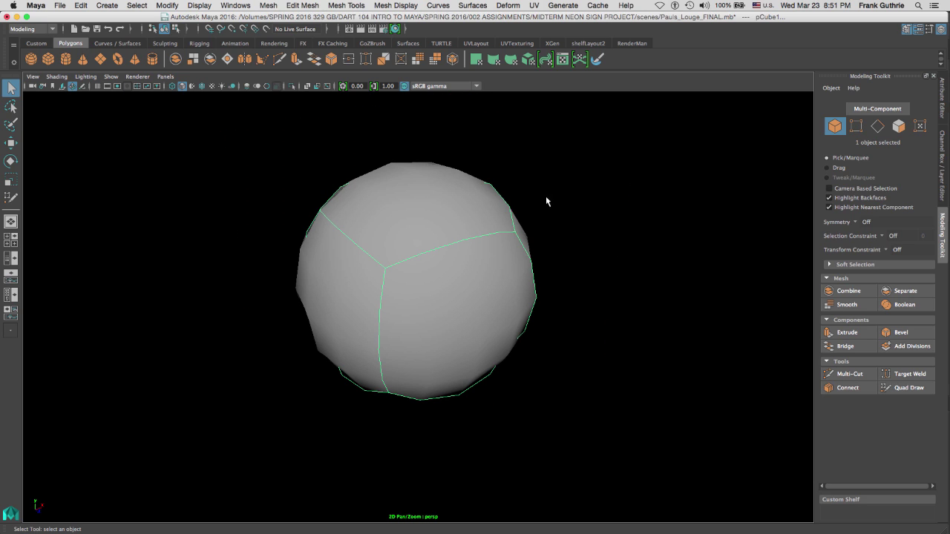
key(1)
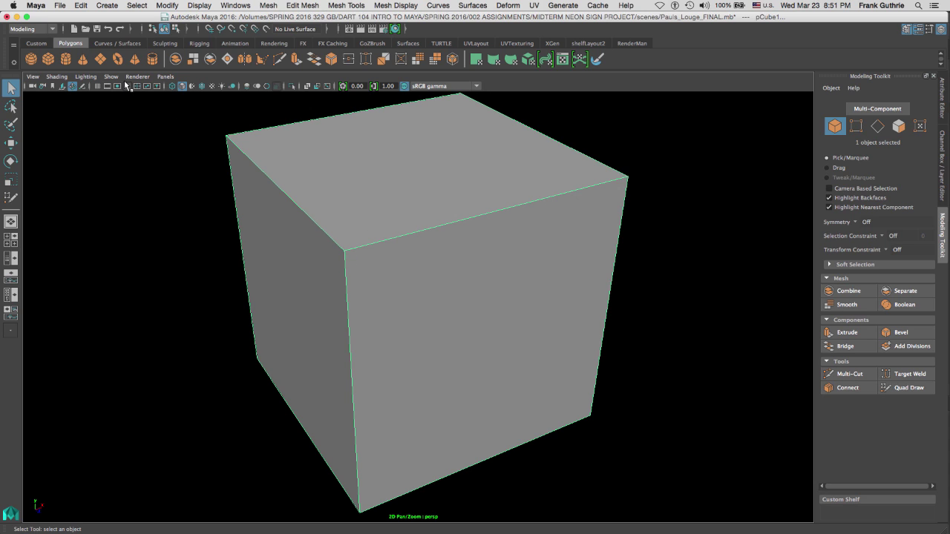
Insert edge loops with the Insert Edge Loop Tool on both sides of the three edges meeting at the cube's near upper corner.
right_click(339, 223)
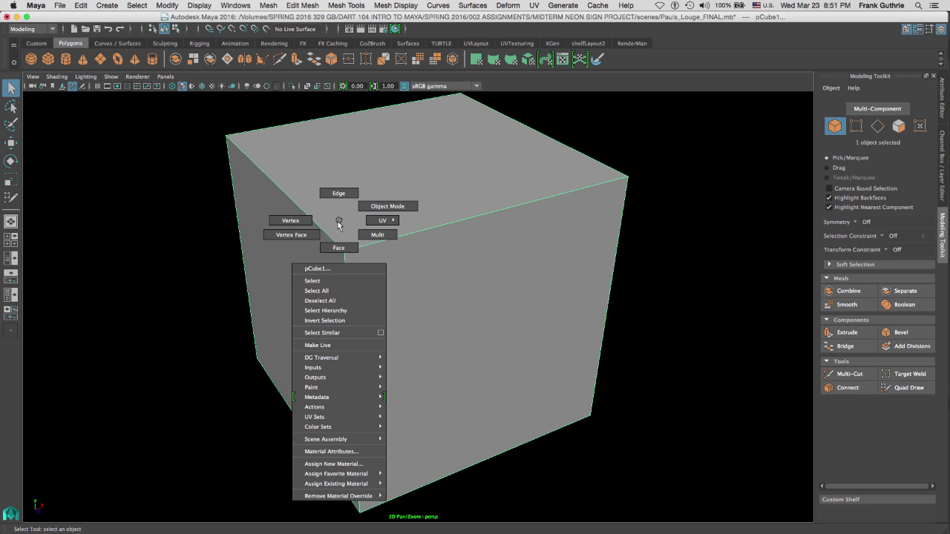
click(338, 193)
click(262, 168)
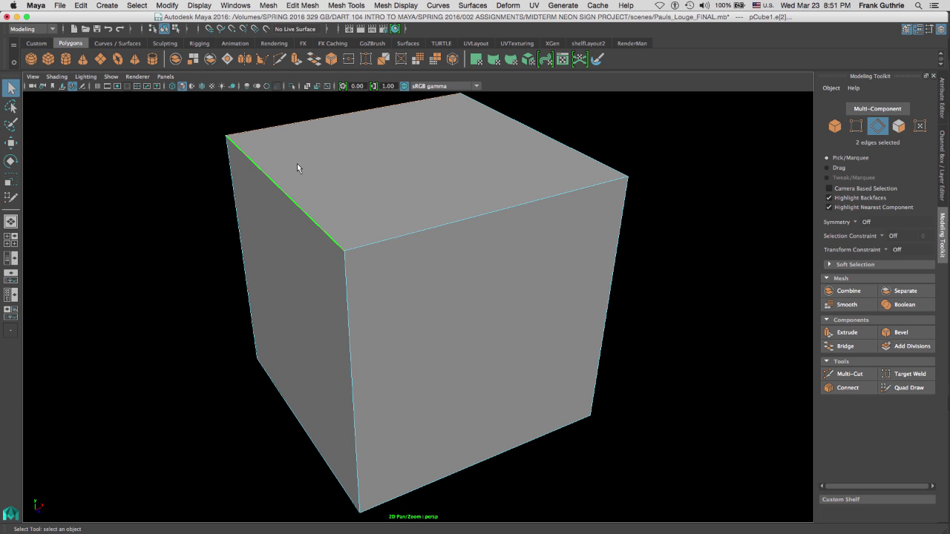
shift+right_click(356, 184)
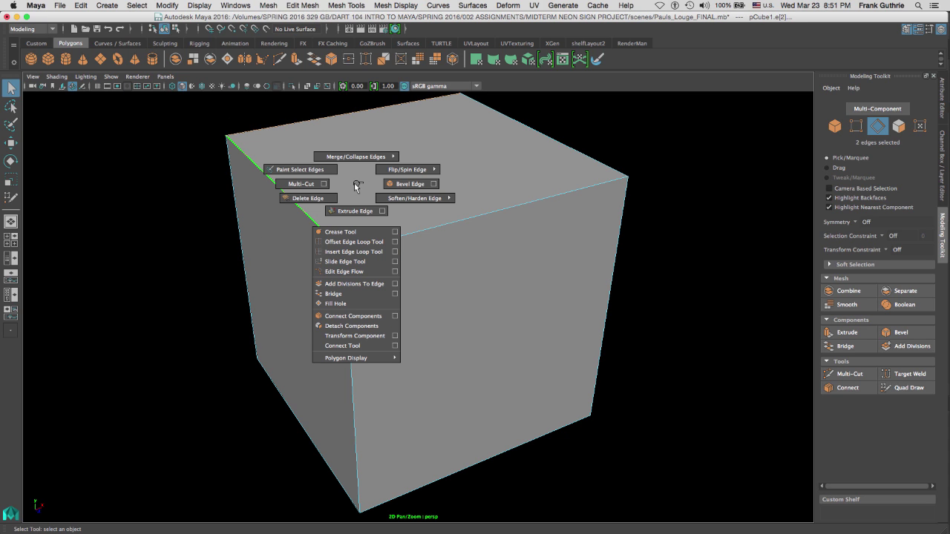
click(348, 253)
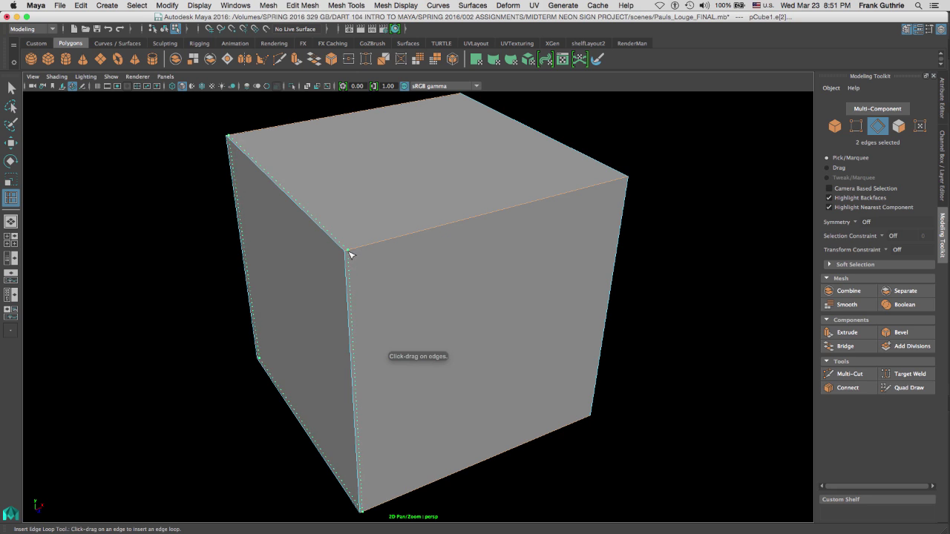
drag(350, 250, 343, 247)
Return the cube to object mode and show its smooth preview to examine the corner with and without the wireframe.
key(q)
right_drag(338, 249, 369, 235)
click(292, 304)
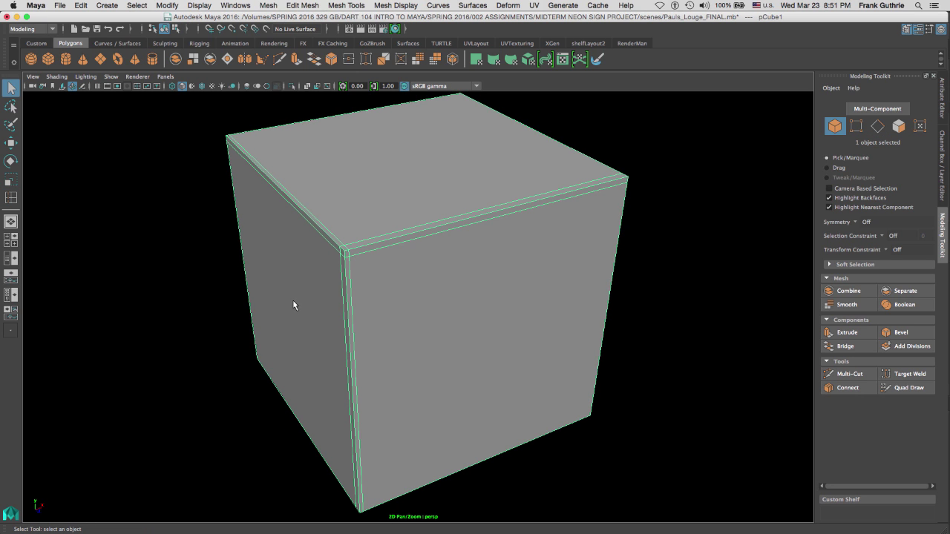
key(3)
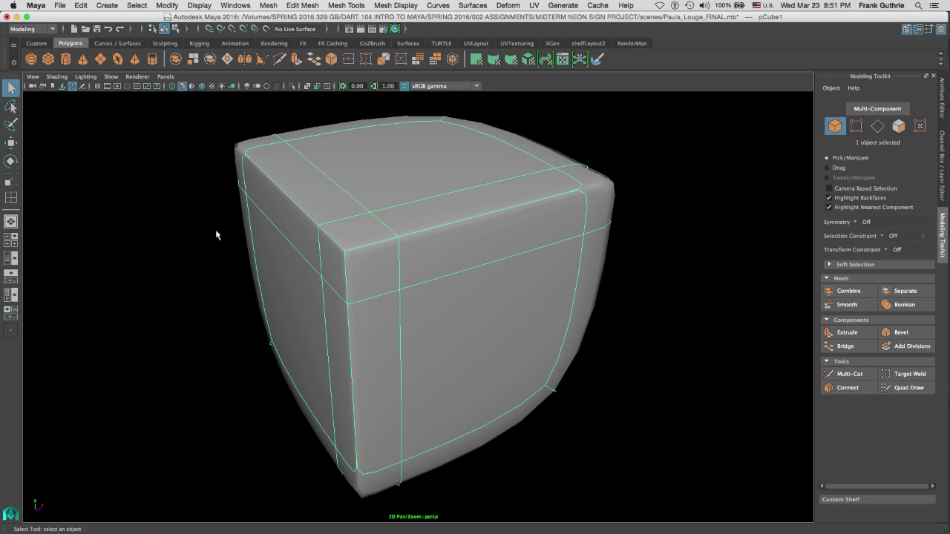
click(215, 230)
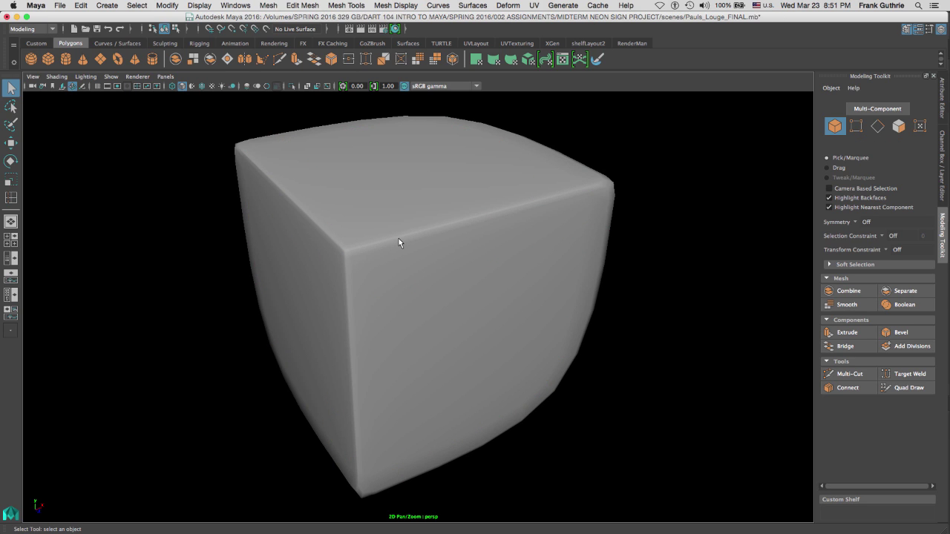
drag(387, 229, 354, 260)
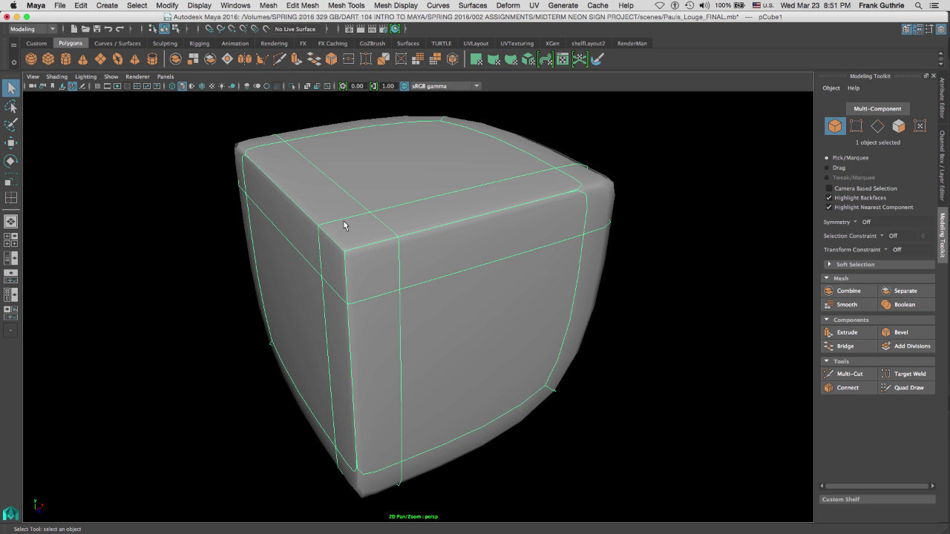
Select the edge loop on the top face parallel to the front edge, move it along Z towards that edge and turn off smooth preview.
right_drag(343, 222, 345, 189)
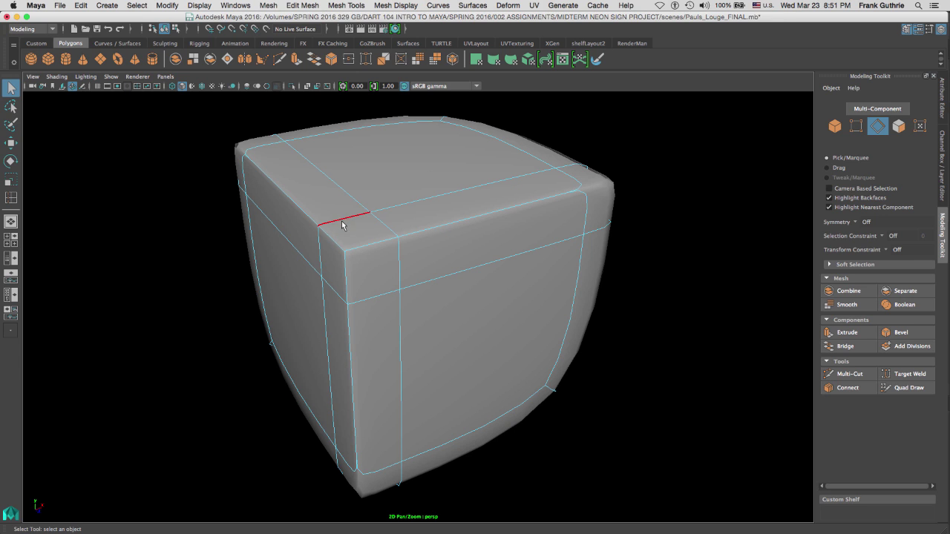
double_click(342, 225)
shift+click(450, 190)
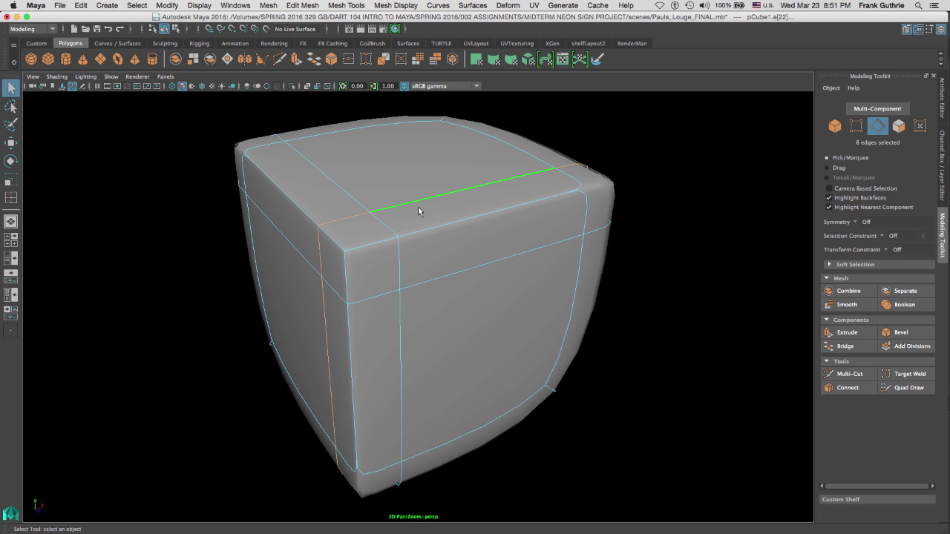
key(w)
mouse_move(516, 375)
mouse_down()
mouse_move(526, 383)
mouse_move(510, 369)
mouse_up()
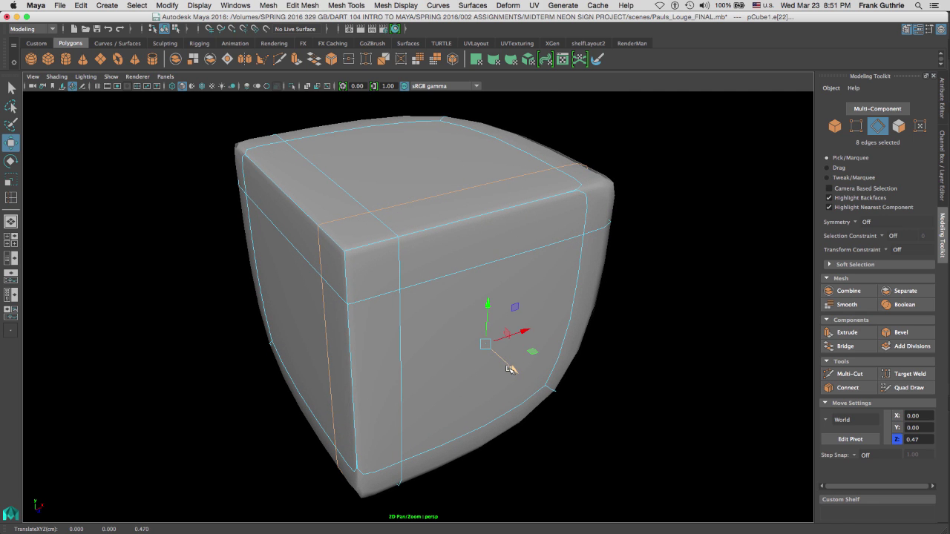
key(1)
drag(511, 370, 517, 370)
Move the cube's supporting edge loops closer to the near corner, with the horizontal loop at Y 0.49 and the front-parallel loop at Z 0.49.
double_click(435, 253)
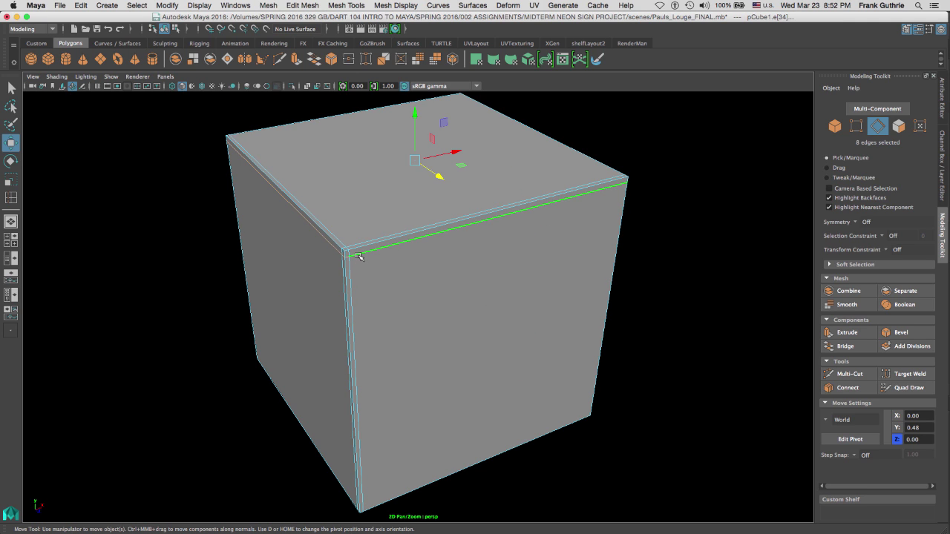
drag(414, 116, 415, 112)
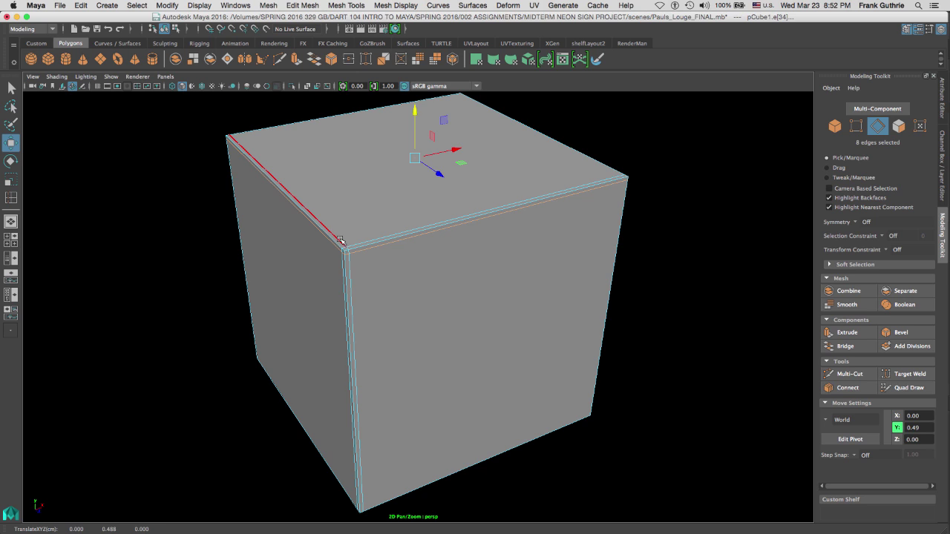
double_click(340, 240)
drag(352, 304, 334, 307)
double_click(364, 243)
drag(515, 369, 517, 373)
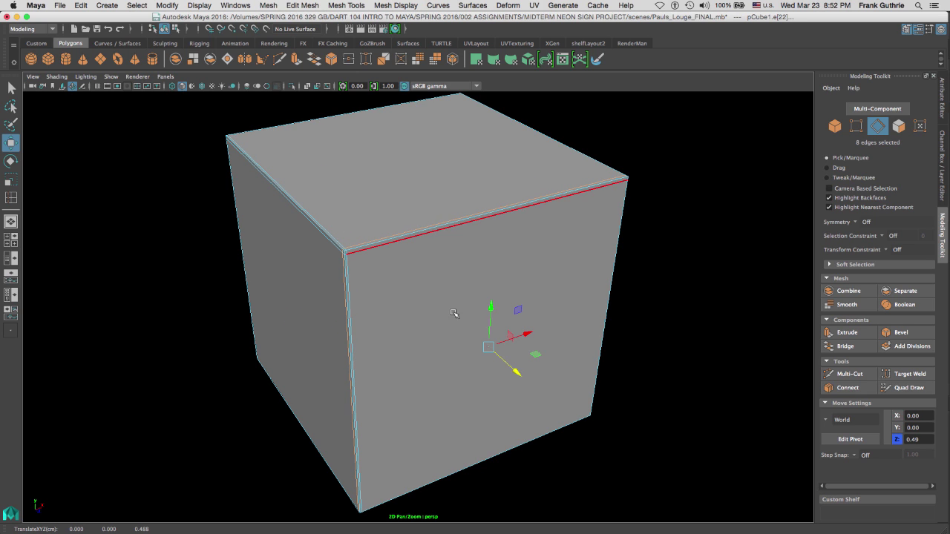
Tighten the loops at the corner further, moving the front-parallel loop to about Z 0.494 and the horizontal loop to about Y 0.49.
ctrl+alt+drag(329, 195, 379, 279)
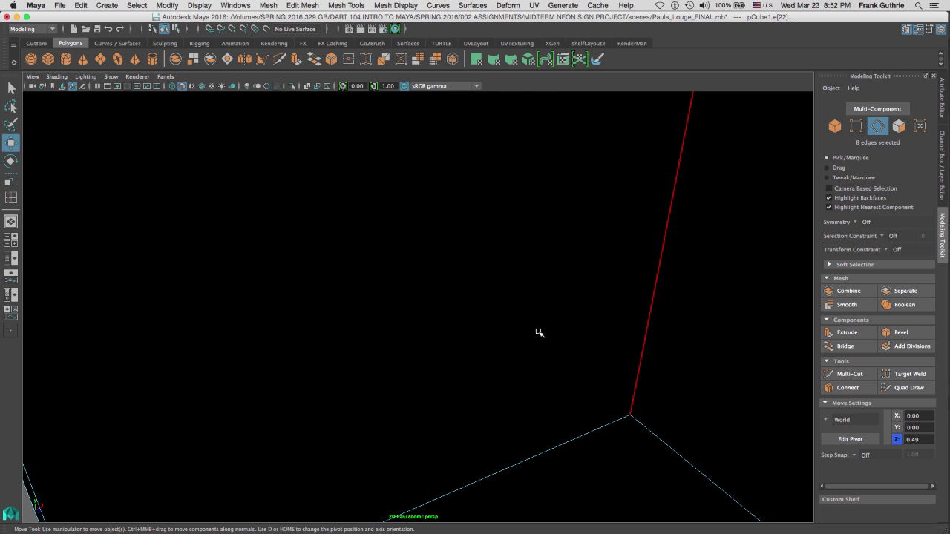
alt+right_drag(539, 333, 397, 310)
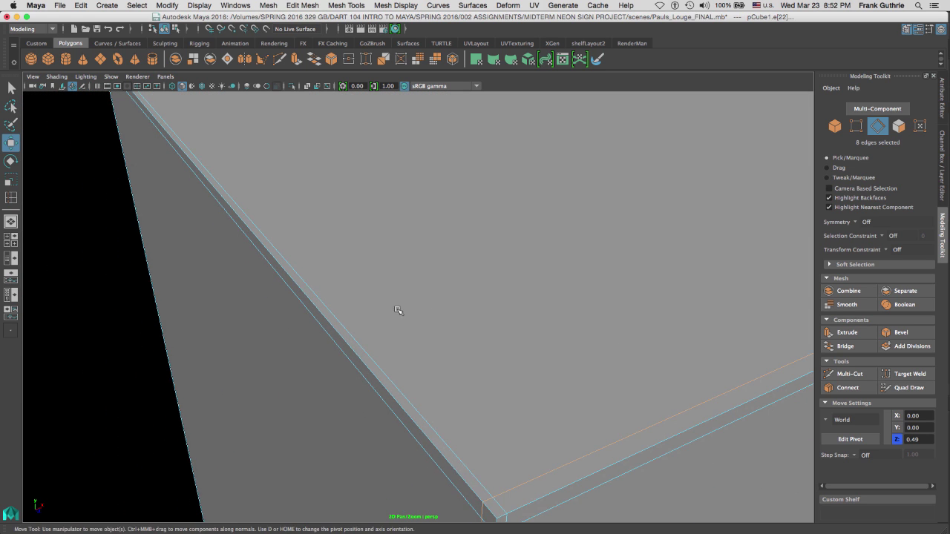
scroll(450, 269, down, 3)
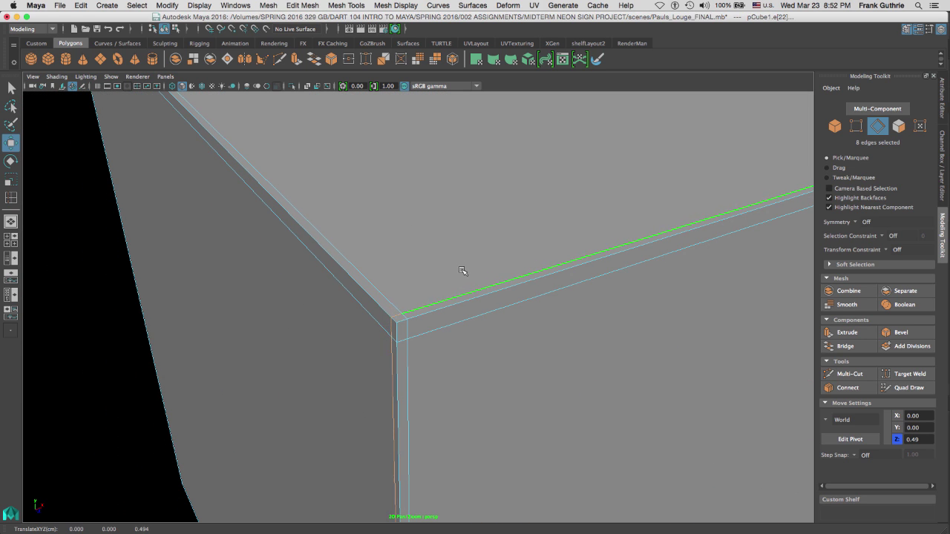
click(455, 299)
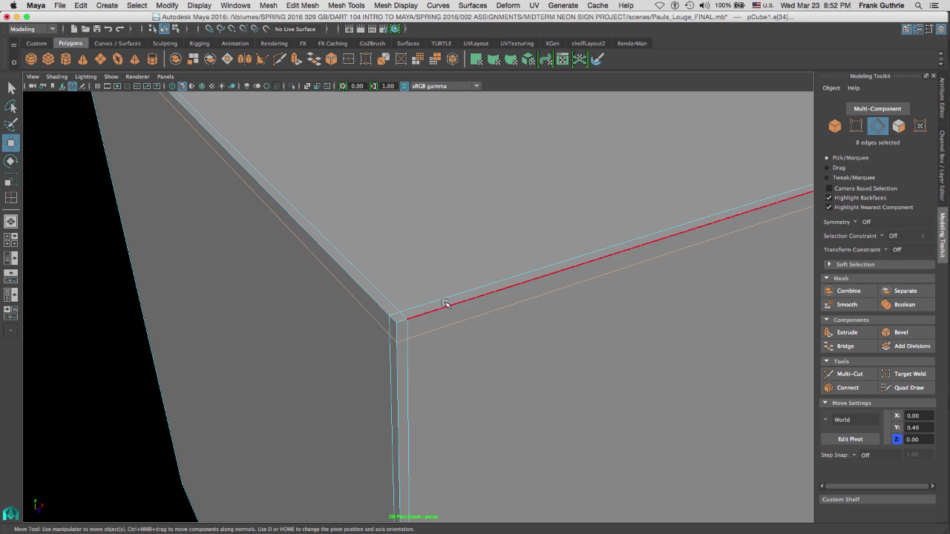
alt+drag(451, 297, 464, 274)
click(456, 121)
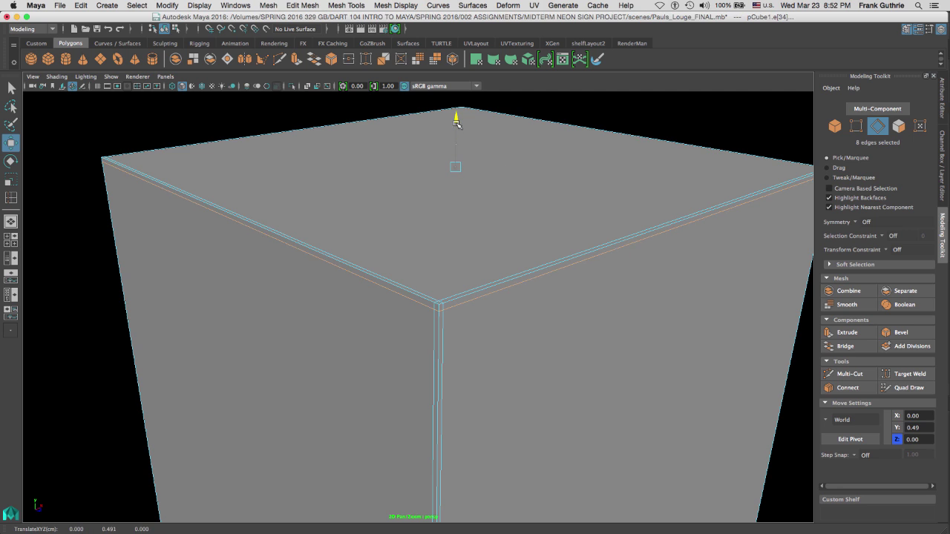
drag(456, 122, 456, 121)
alt+drag(531, 174, 502, 191)
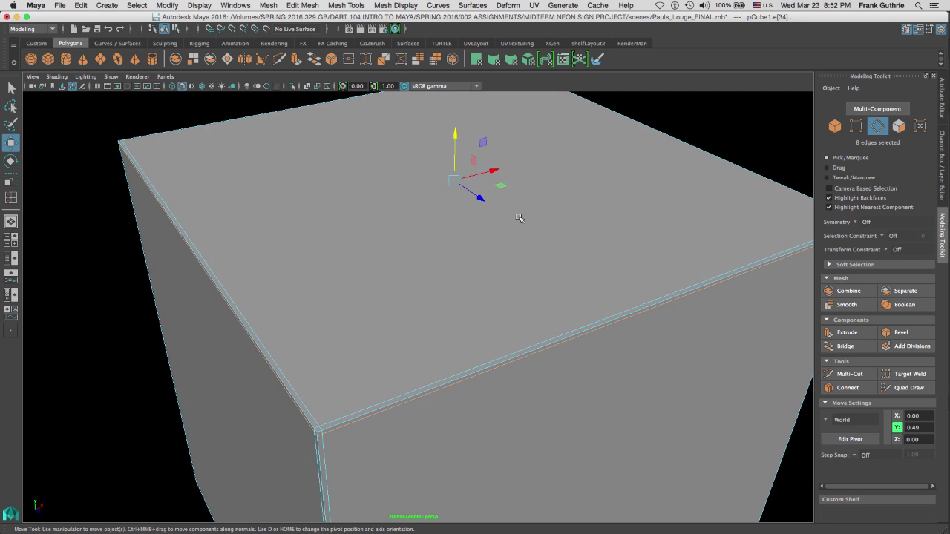
Select the whole cube in object mode, show its smooth preview and examine the tightened corner from the front.
key(F8)
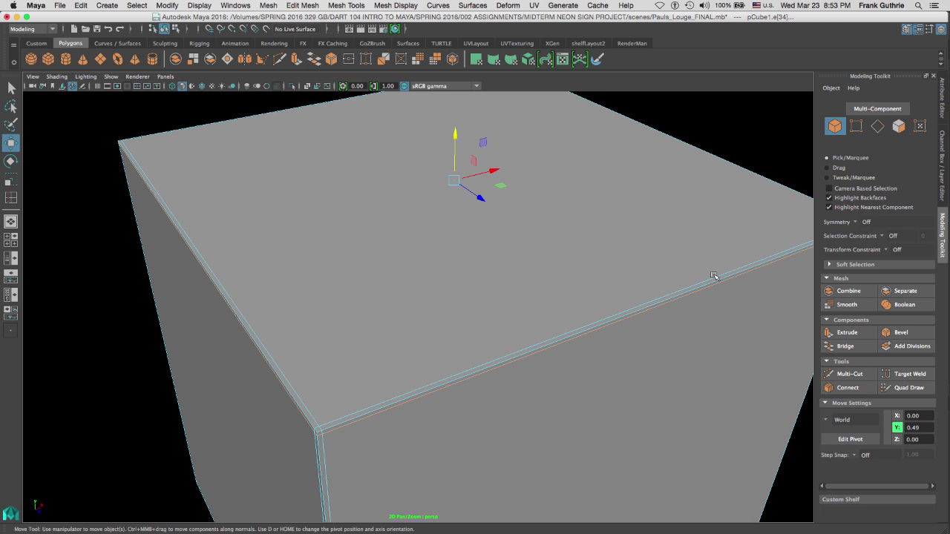
right_drag(532, 247, 553, 241)
click(547, 248)
key(3)
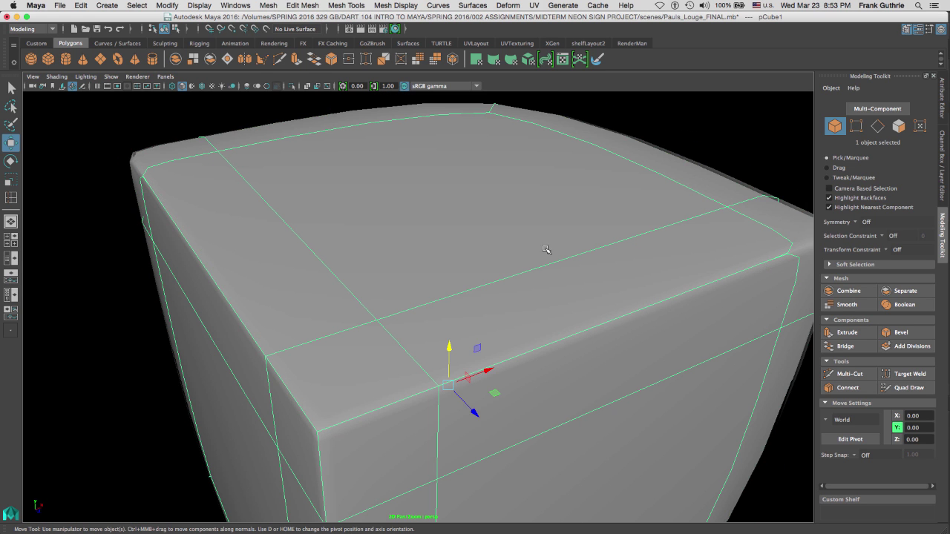
click(126, 364)
alt+drag(423, 303, 439, 293)
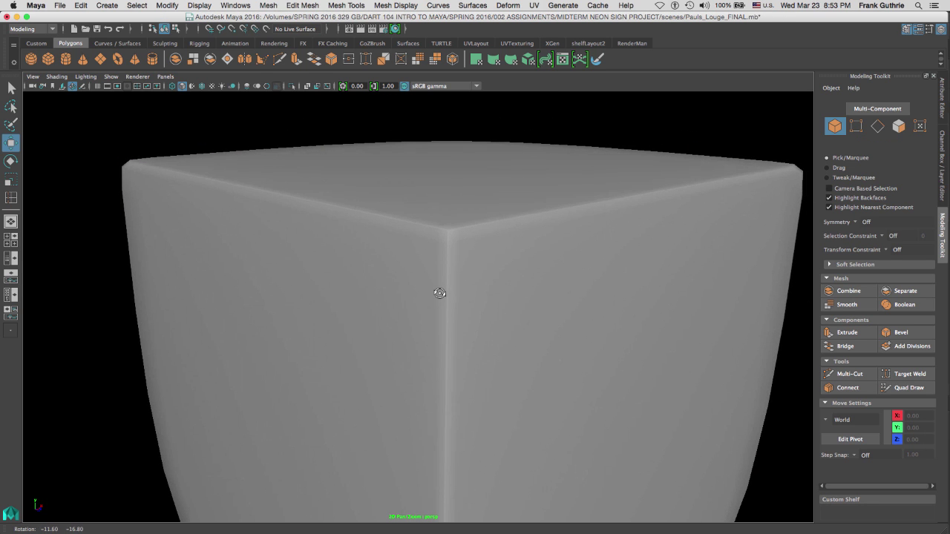
Examine the smoothed cube from above its top face, select the cube and turn off its smooth preview.
alt+drag(468, 223, 461, 236)
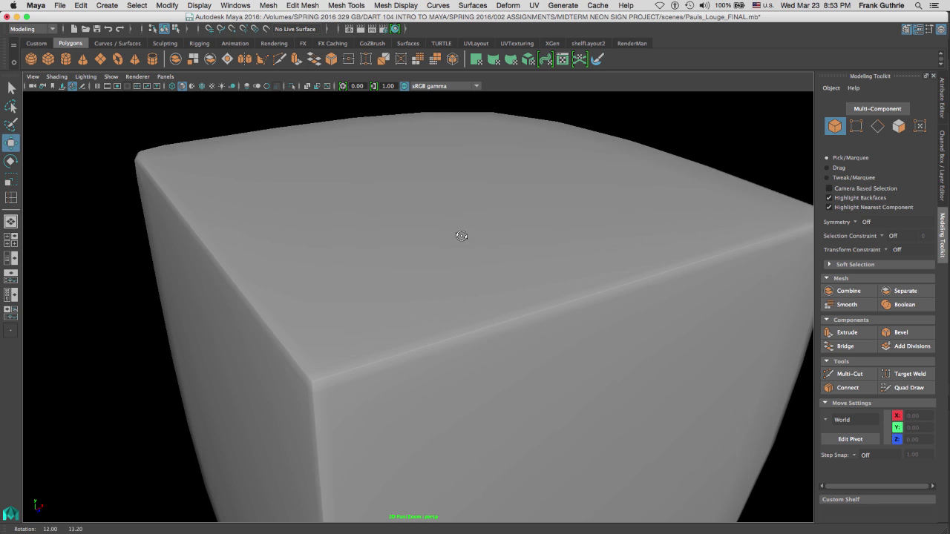
click(356, 344)
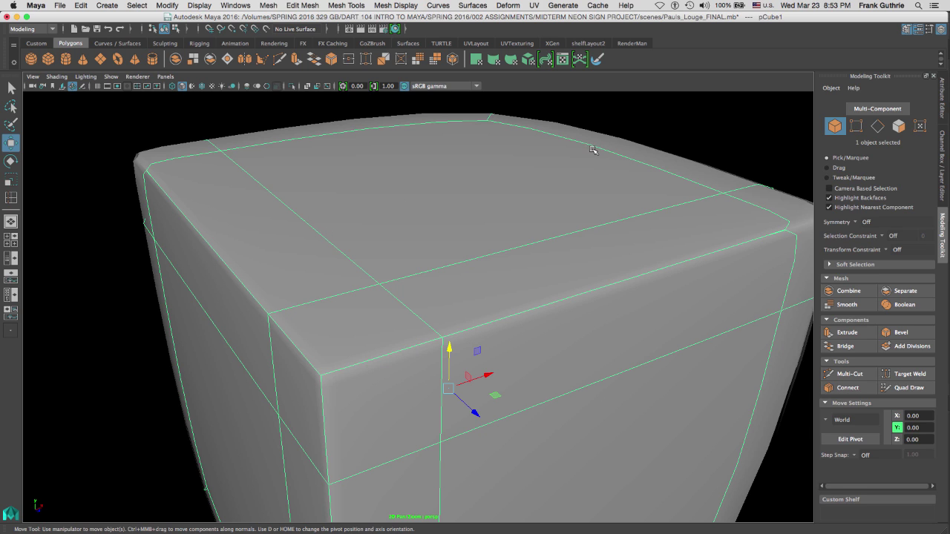
key(1)
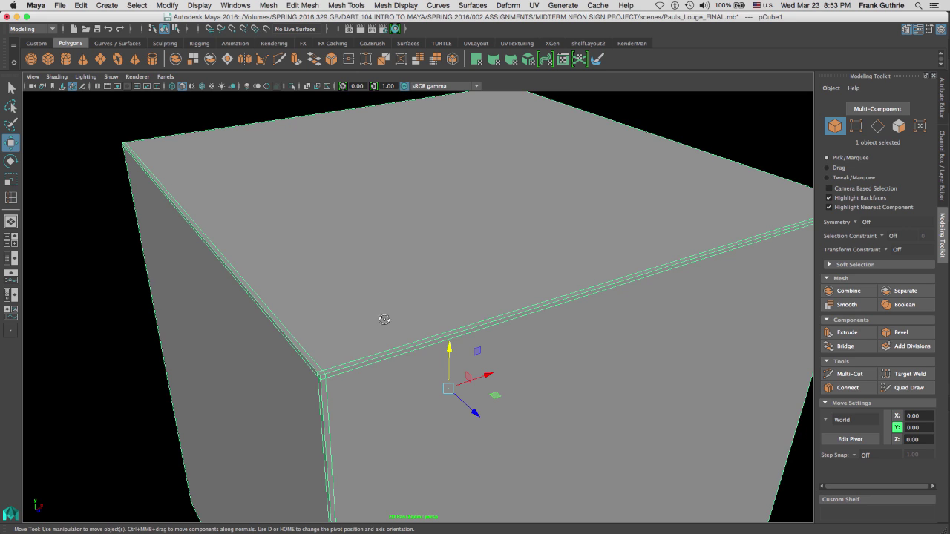
Select the vertices at one top corner of the cube, examine the supporting loops around them up close and return to object mode.
alt+drag(384, 320, 350, 250)
right_click(350, 250)
right_drag(350, 250, 305, 249)
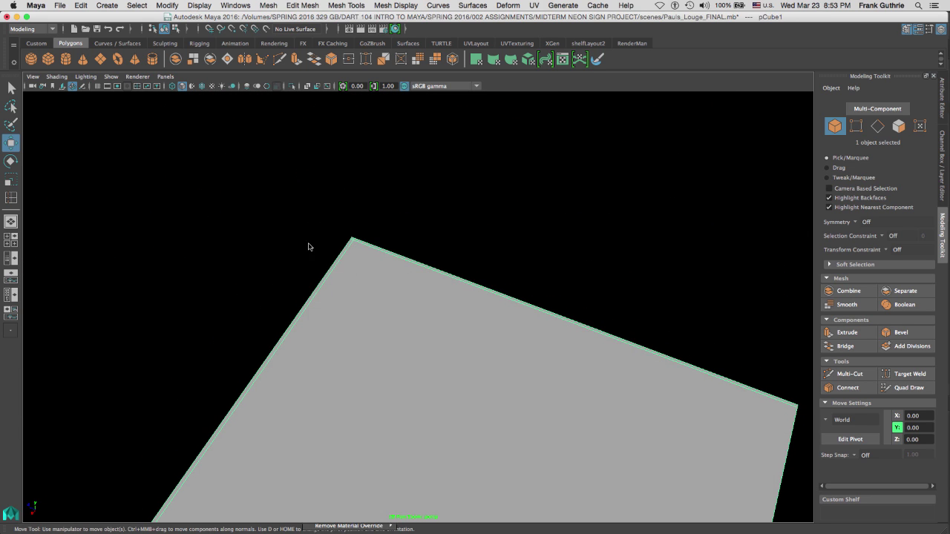
drag(320, 215, 377, 267)
key(f)
alt+drag(476, 303, 437, 301)
alt+drag(485, 273, 483, 212)
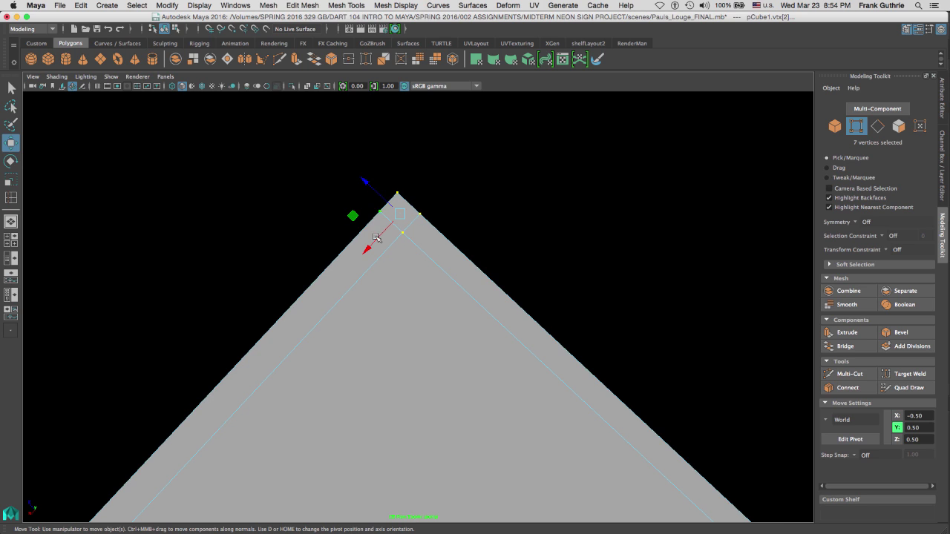
right_drag(403, 234, 431, 219)
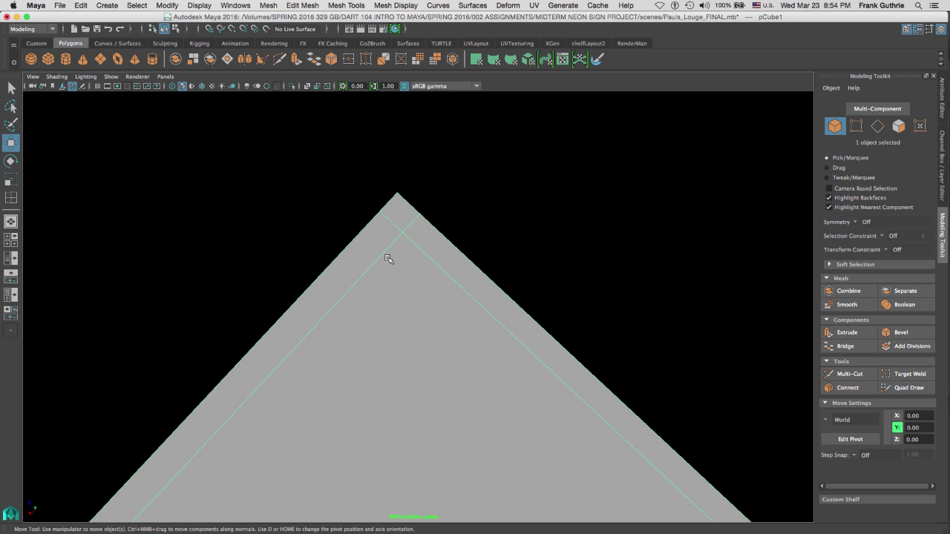
Turn on smooth preview for the flat peaked panel in the front view and insert supporting edge loops on both sides of its central peak edge.
key(f)
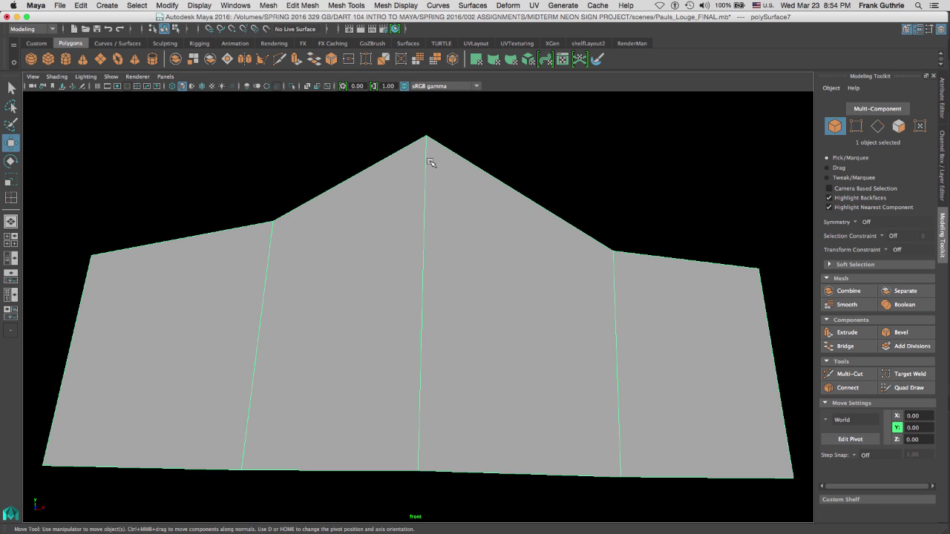
key(3)
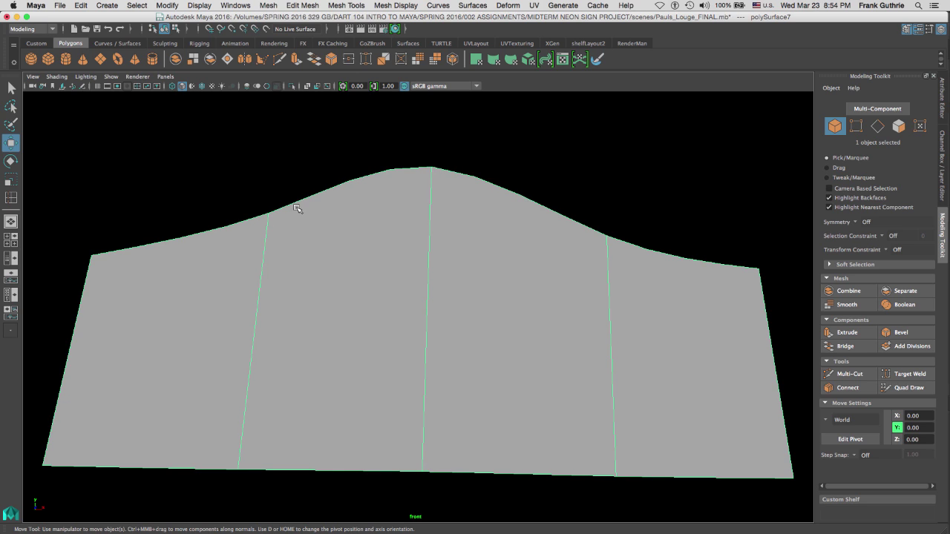
right_drag(457, 174, 460, 147)
click(458, 175)
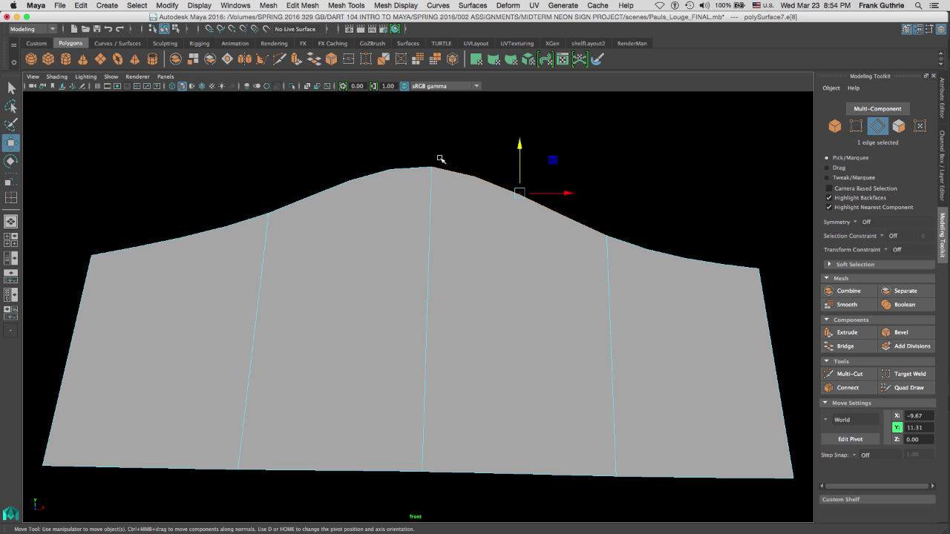
shift+right_click(459, 190)
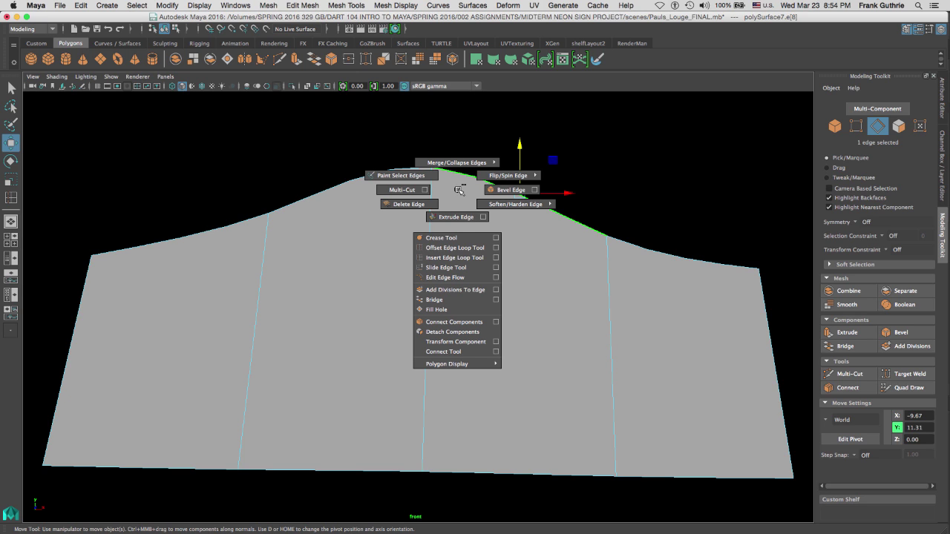
click(455, 258)
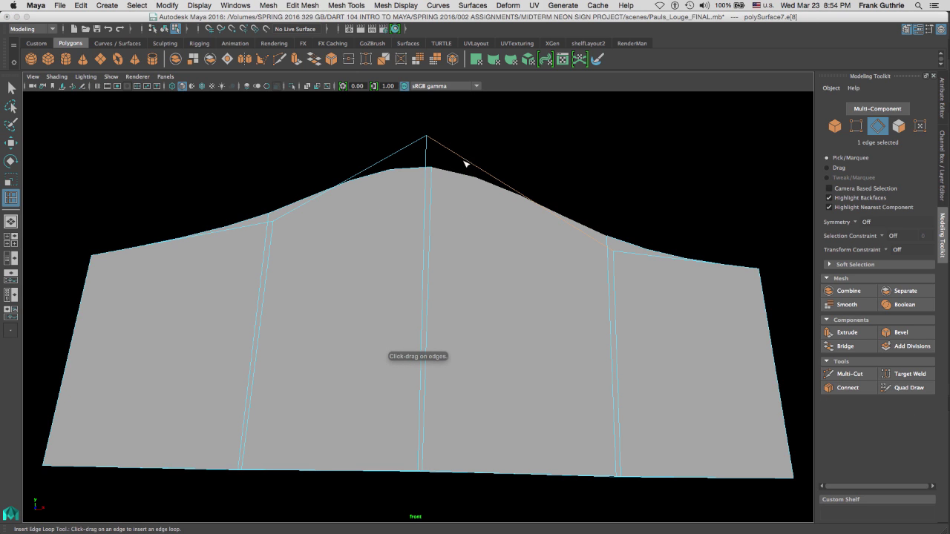
drag(465, 162, 425, 141)
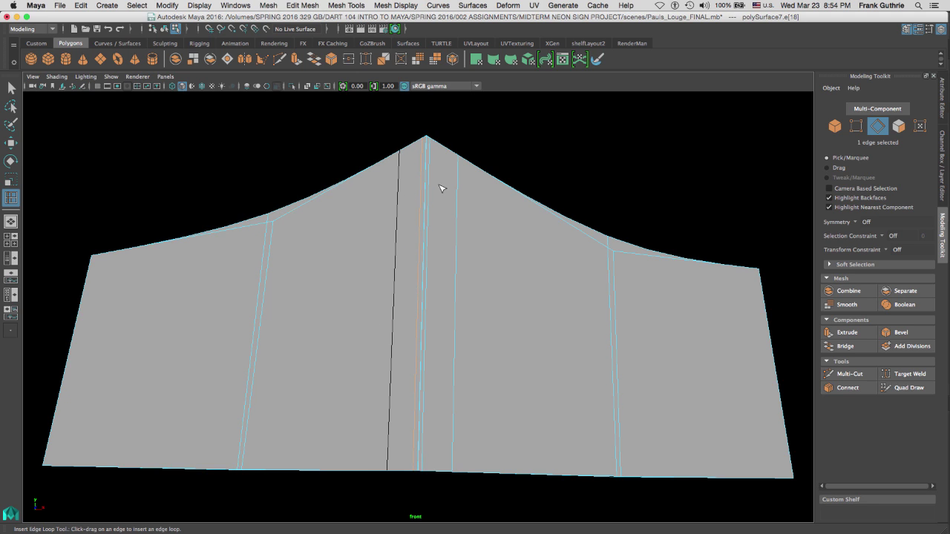
Return the panel to object mode, examine its smoothed peak up close and deselect the panel.
key(q)
right_drag(440, 187, 486, 167)
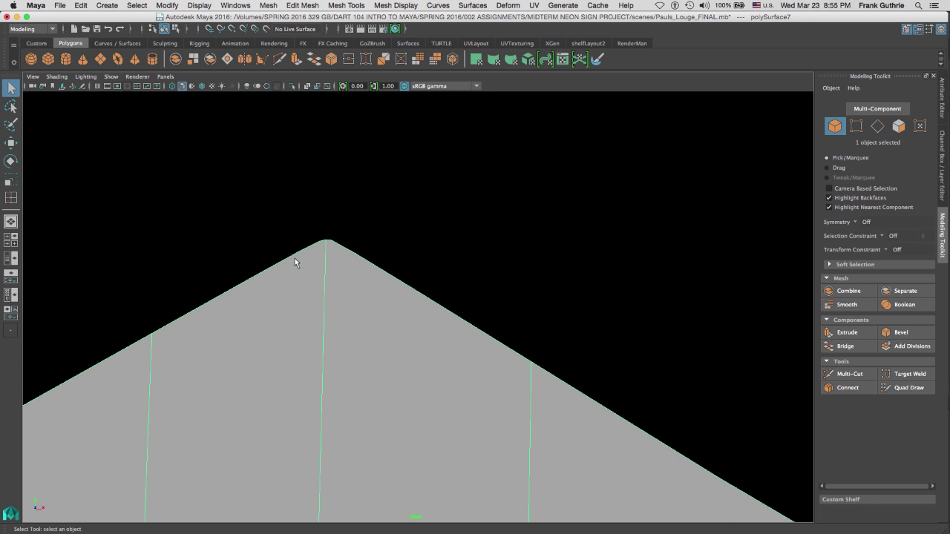
scroll(291, 267, down, 3)
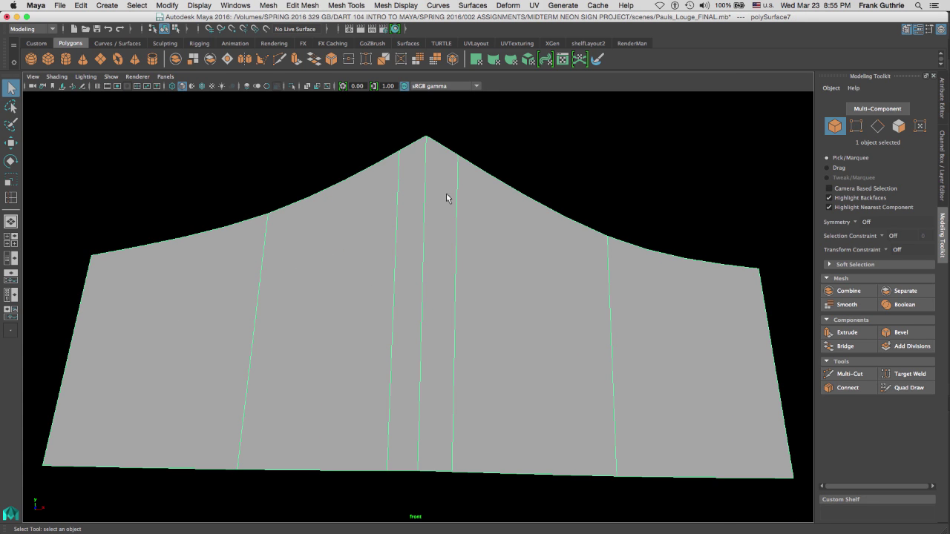
click(482, 146)
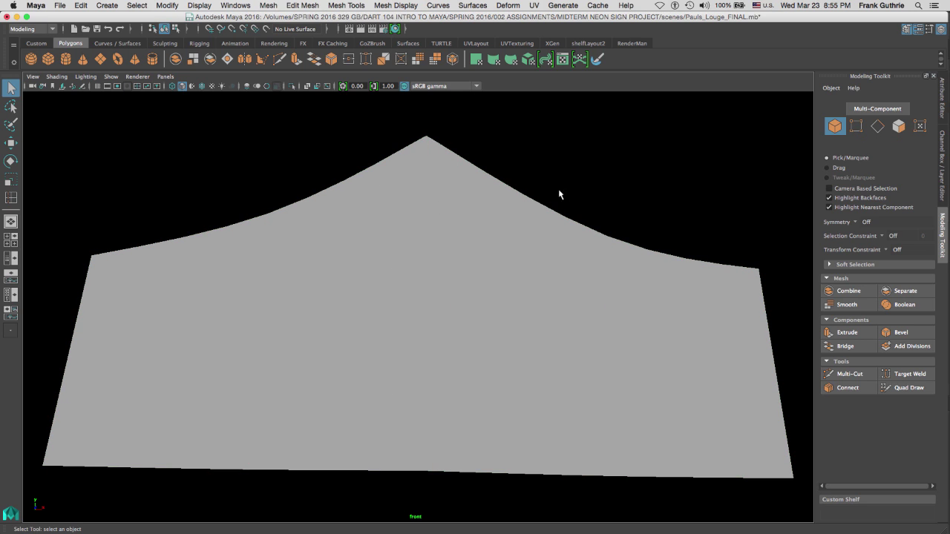
Change the viewport background to light grey.
key(alt+b)
key(alt+b)
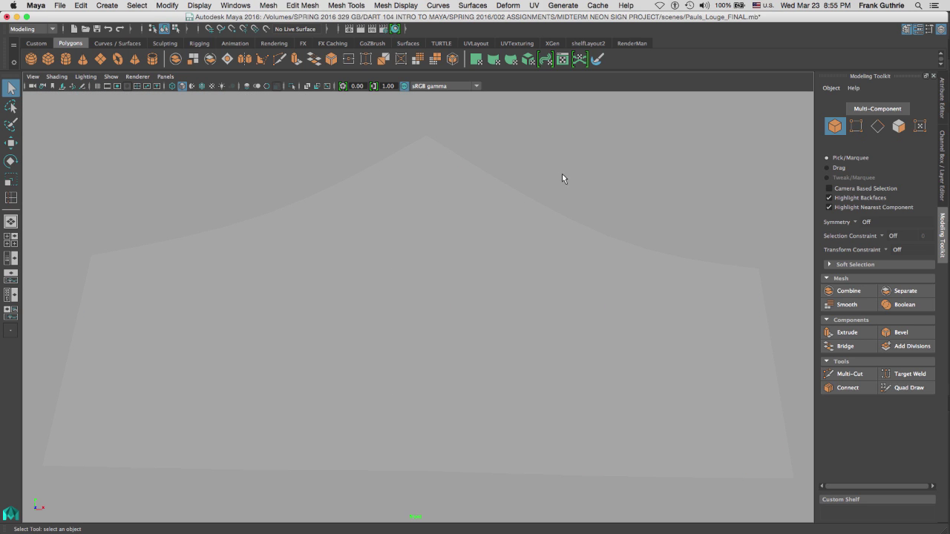
click(464, 238)
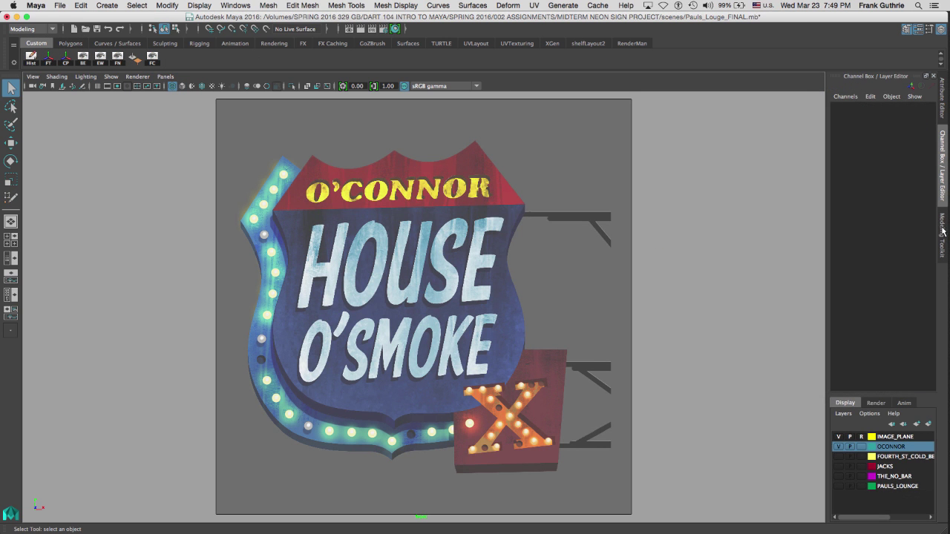
Create a four-sided face over the sign's red O'CONNOR header with Quad Draw, placing points at the header's four outer corners.
click(943, 231)
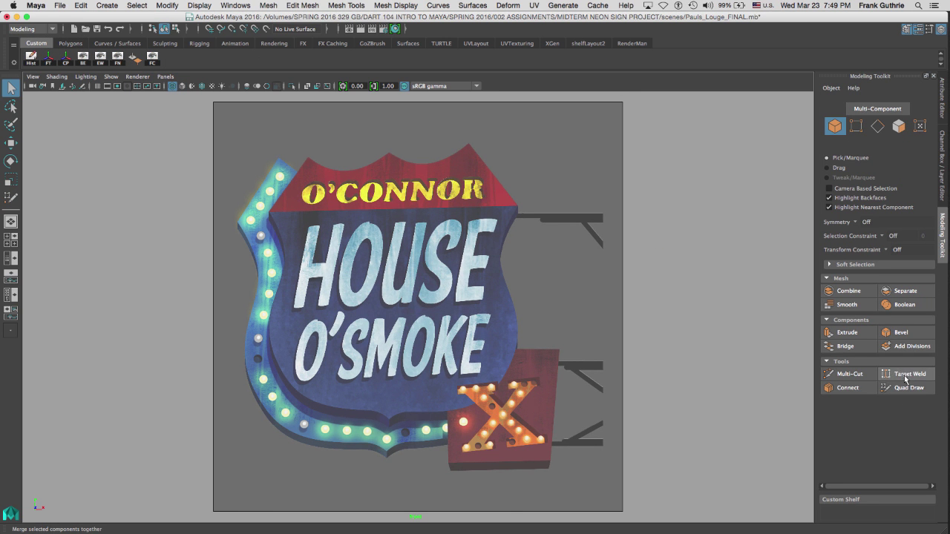
click(907, 387)
scroll(617, 215, up, 8)
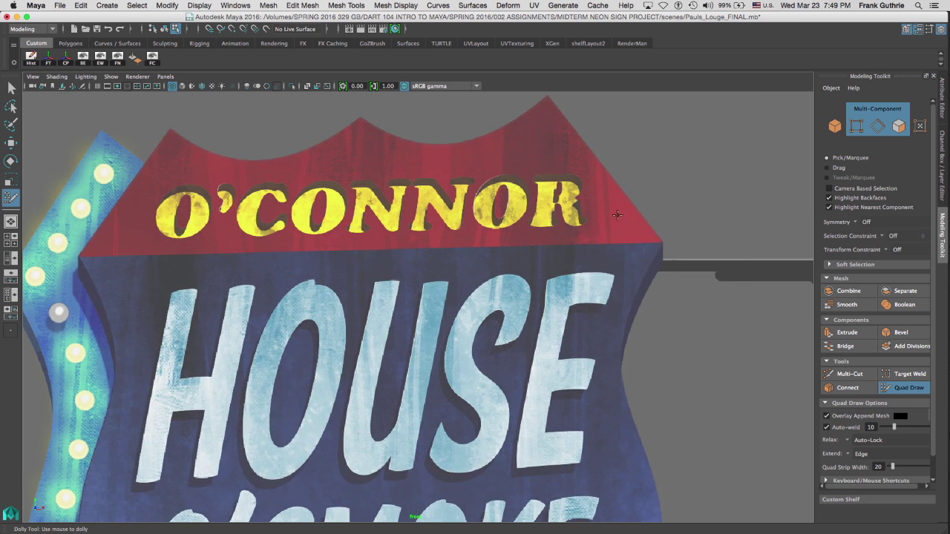
alt+middle_drag(451, 182, 543, 213)
alt+middle_drag(314, 214, 347, 182)
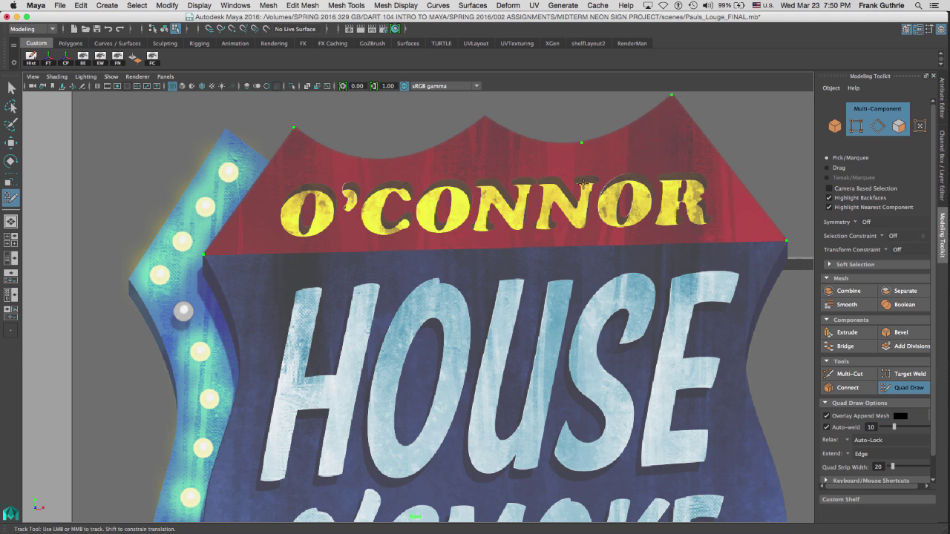
shift+click(526, 205)
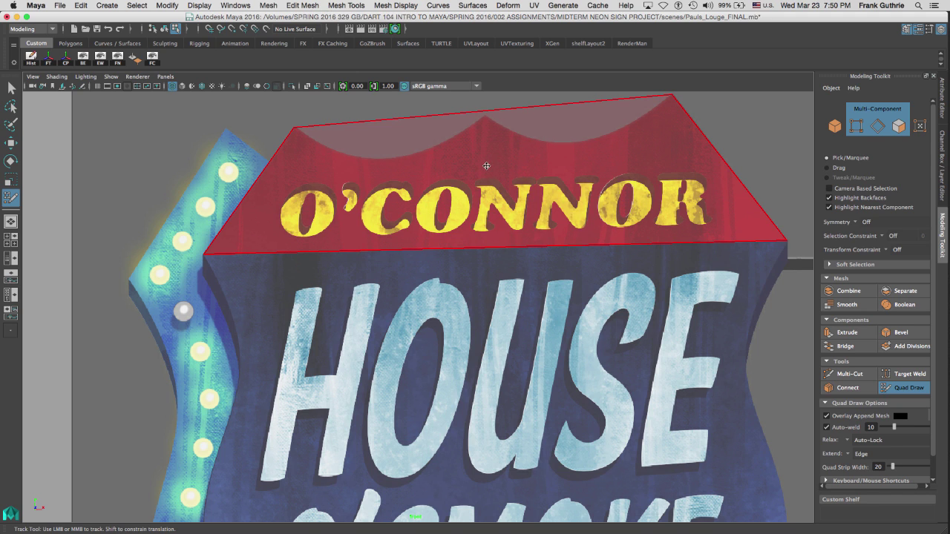
Insert three edge loops across the header face, one at the middle peak and one through the dip on each side.
key(ctrl)
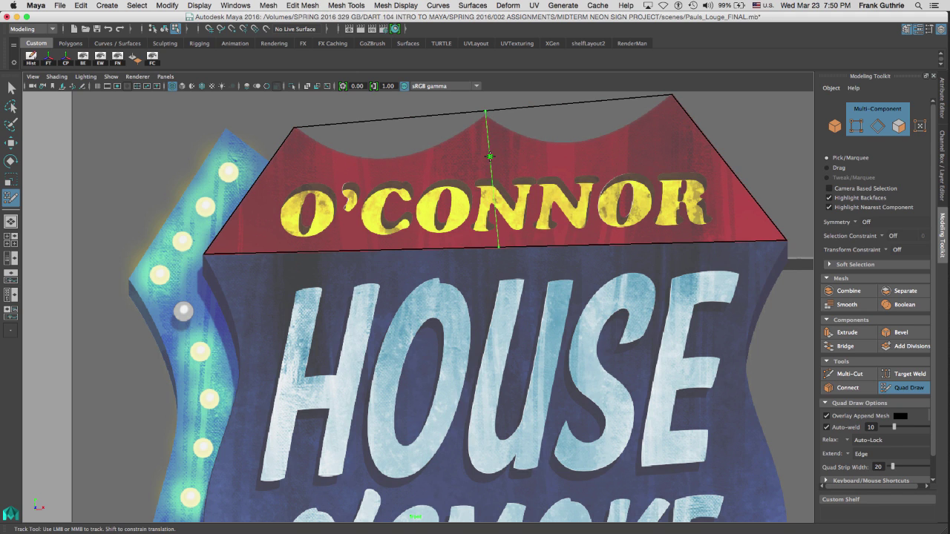
ctrl+click(483, 158)
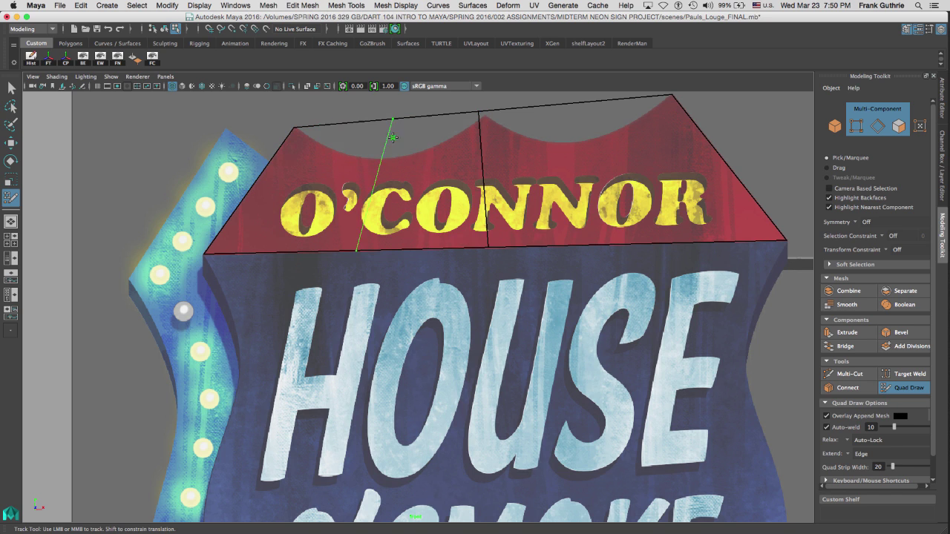
ctrl+click(382, 144)
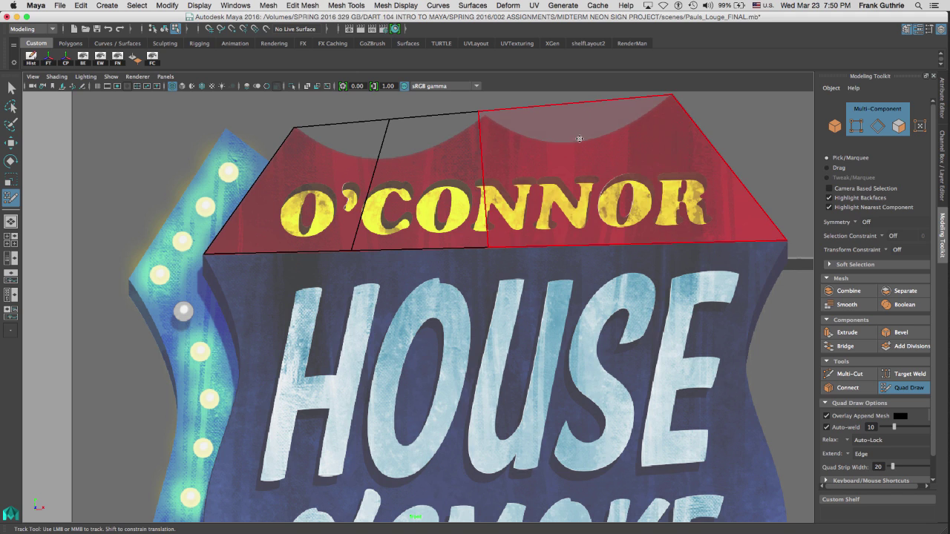
ctrl+click(575, 151)
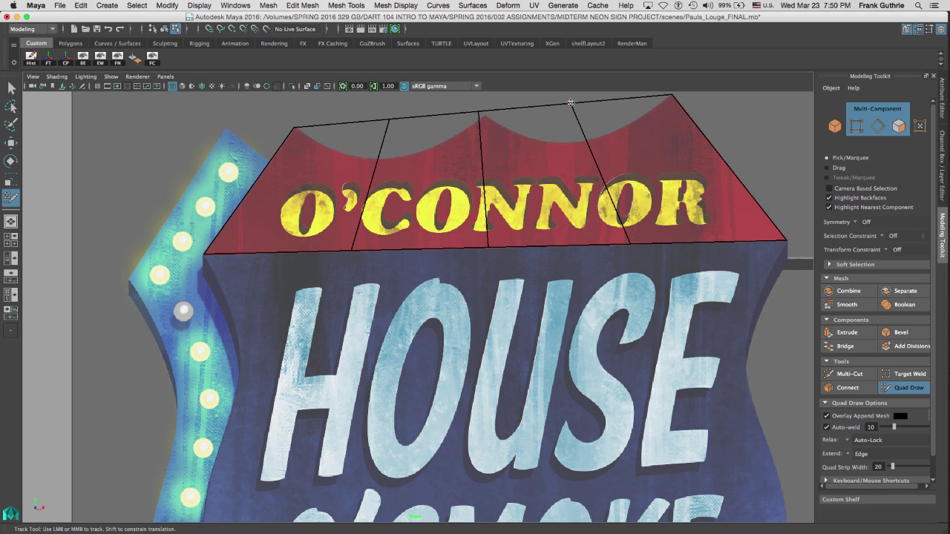
Move the upper vertices of the three loops onto the middle peak and the two dips of the header's scalloped edge.
drag(571, 102, 586, 141)
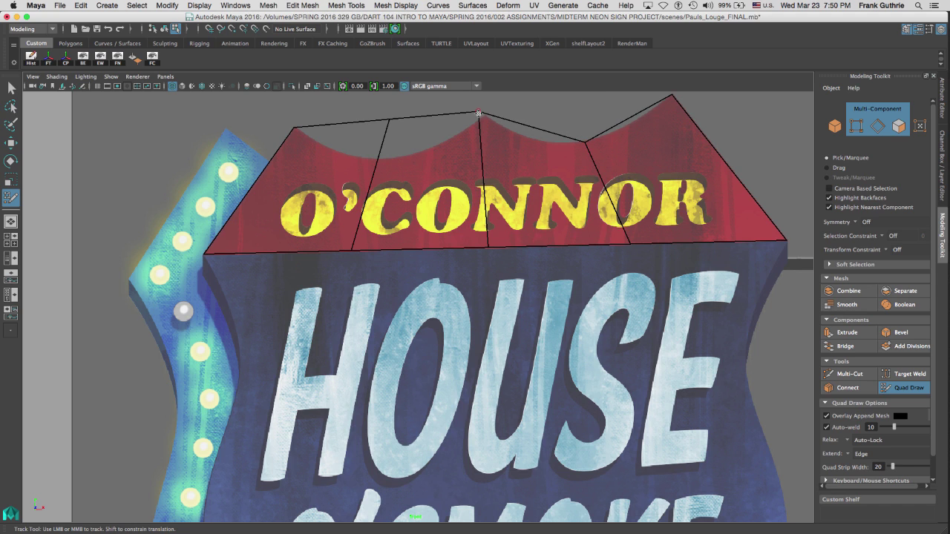
drag(479, 112, 486, 117)
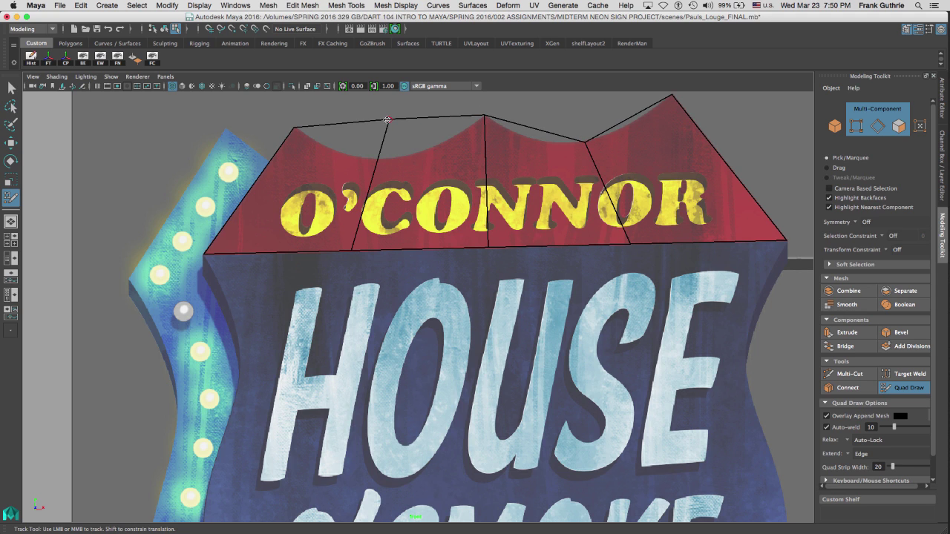
drag(389, 118, 380, 159)
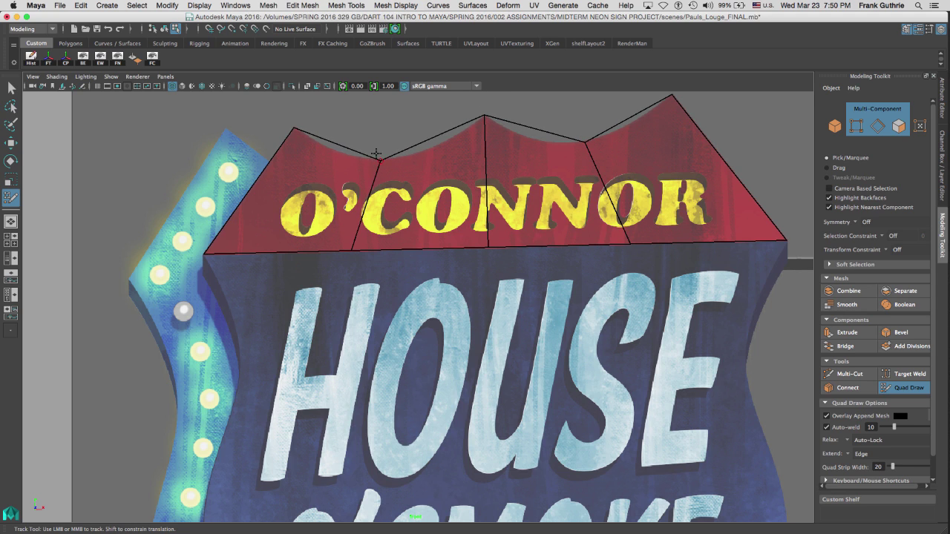
Fit the header's lower left corner, left peak and the lower vertices of the left and middle loops to the artwork's edges.
scroll(176, 126, up, 5)
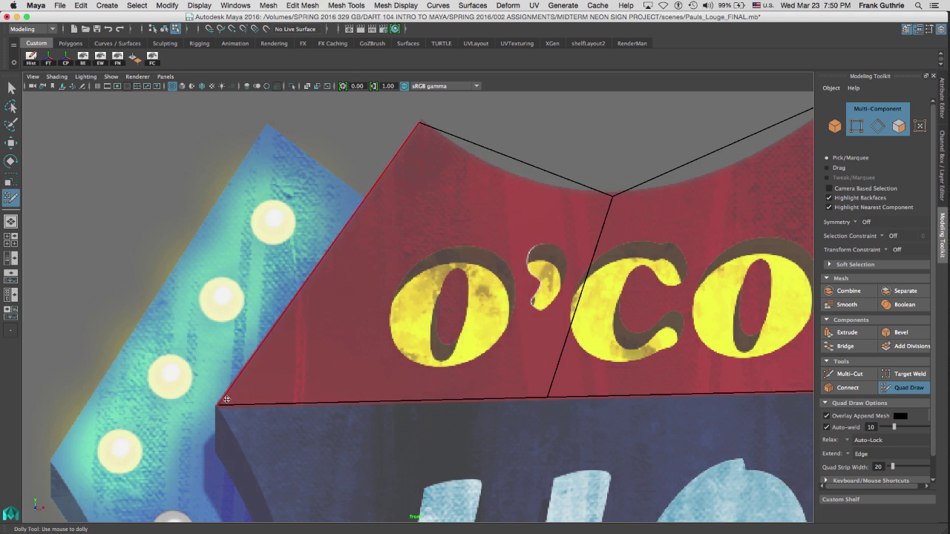
drag(216, 408, 215, 408)
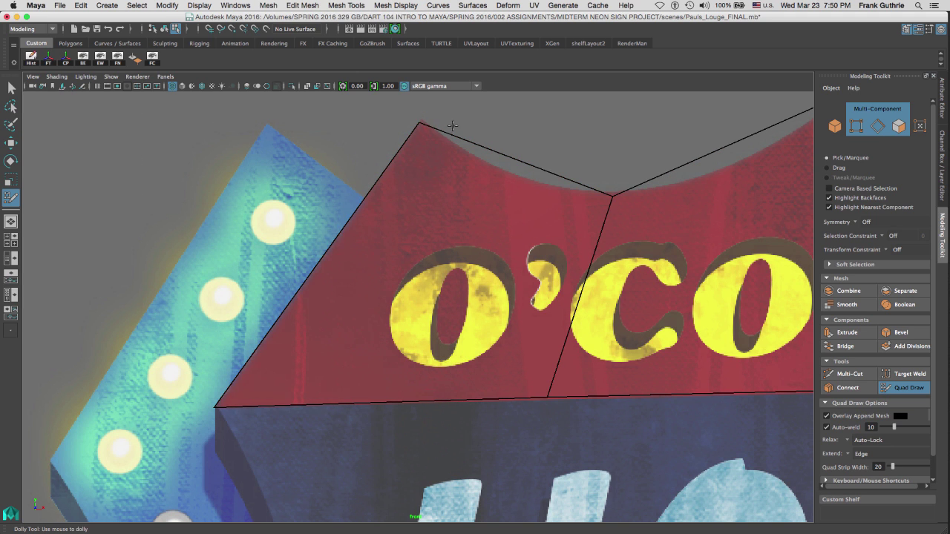
drag(421, 122, 421, 120)
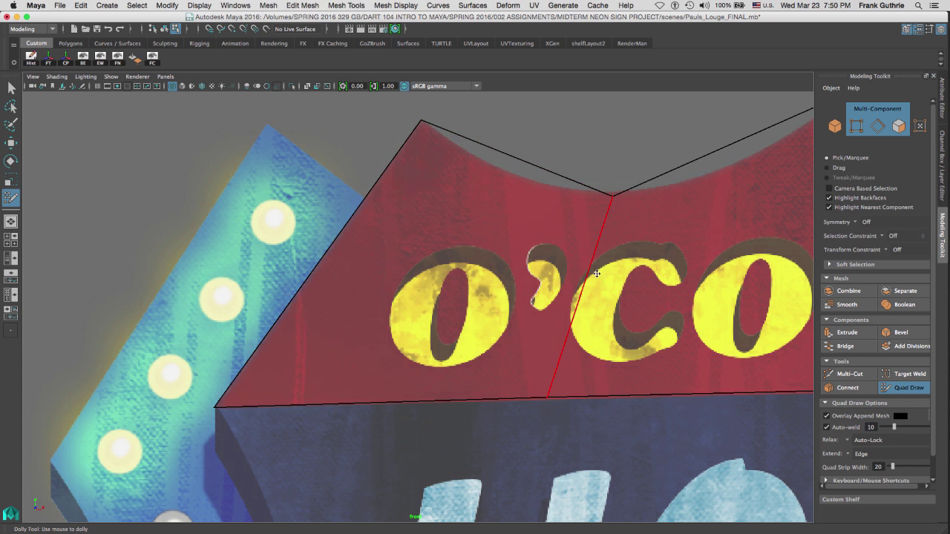
drag(547, 397, 547, 400)
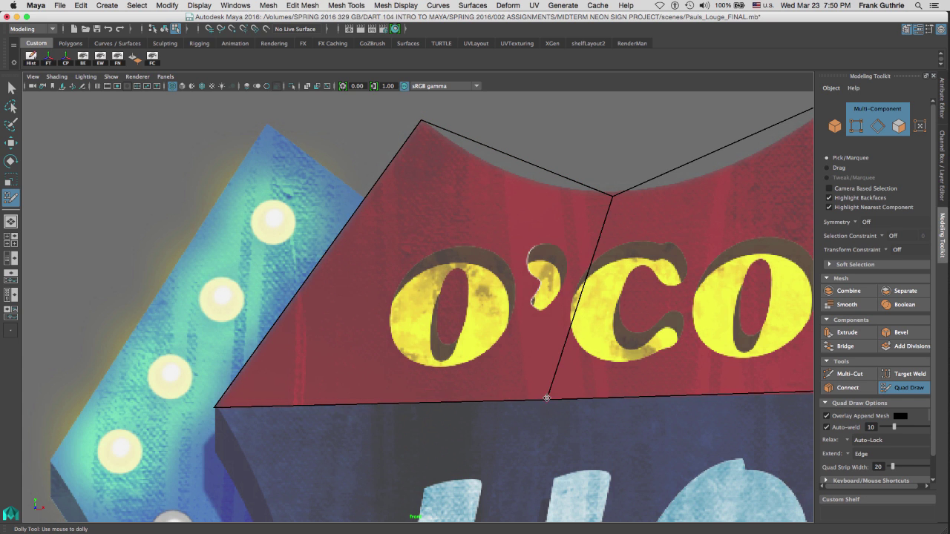
alt+middle_drag(675, 263, 141, 232)
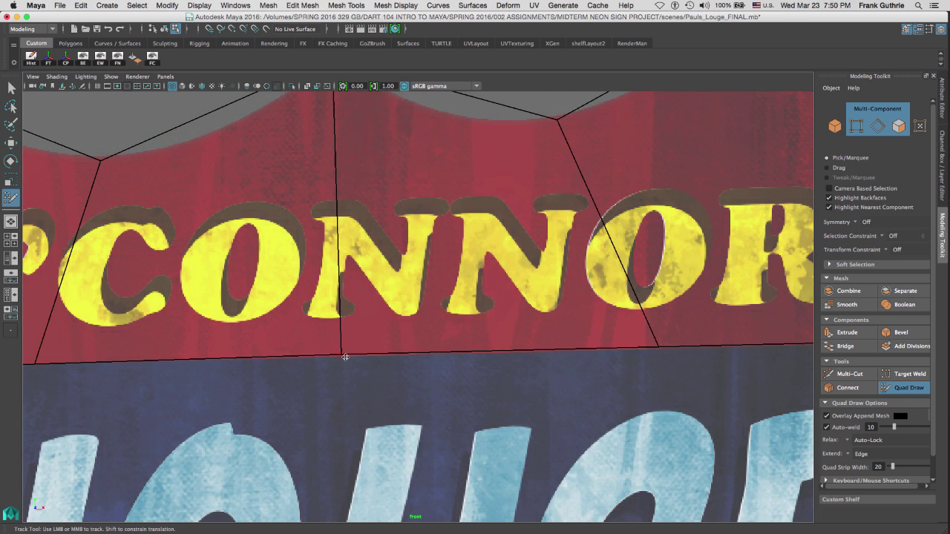
drag(342, 354, 342, 356)
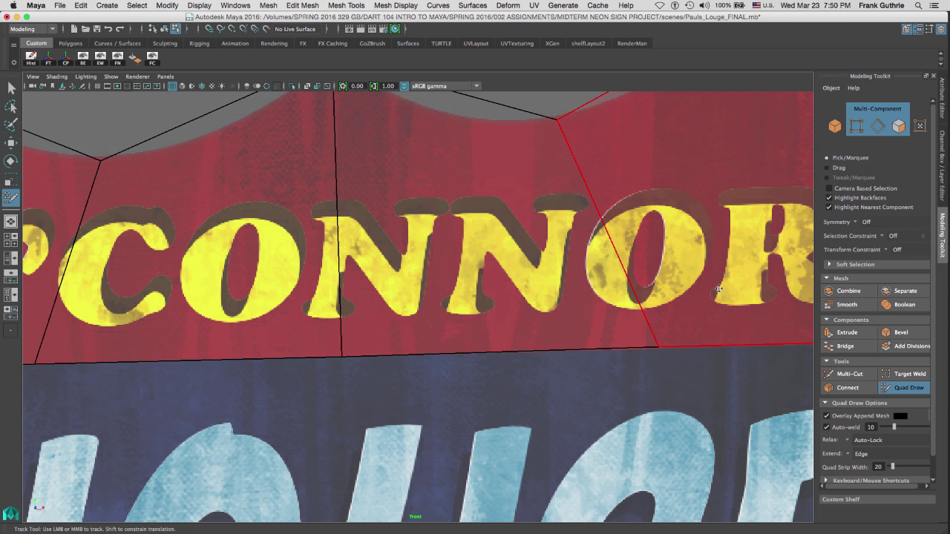
Nudge the upper vertex of the loop through the right dip onto the header's scalloped edge.
alt+middle_drag(678, 334, 367, 304)
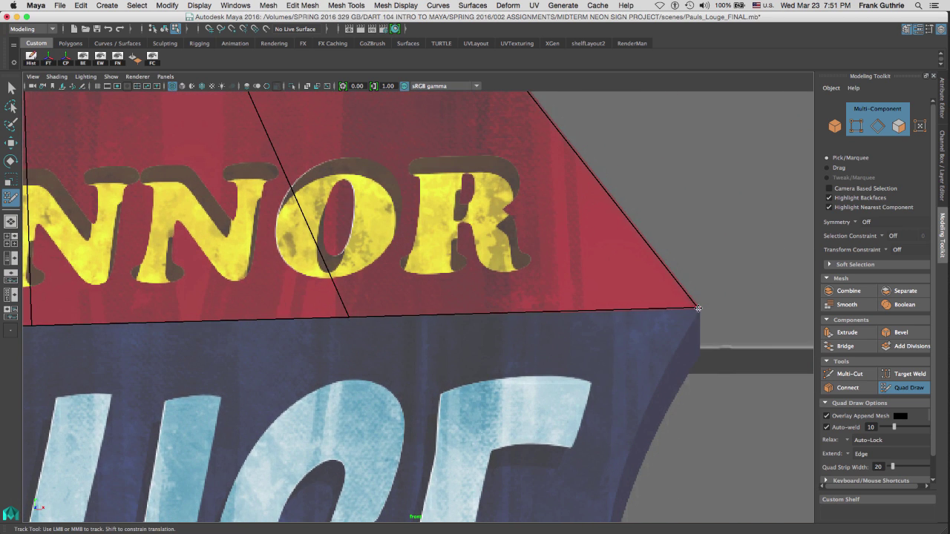
alt+middle_drag(619, 185, 747, 347)
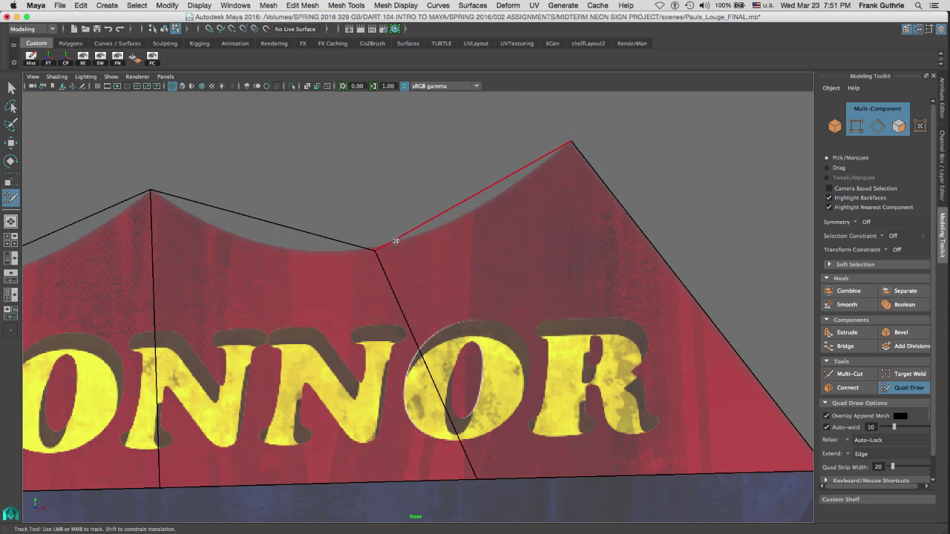
drag(375, 251, 379, 247)
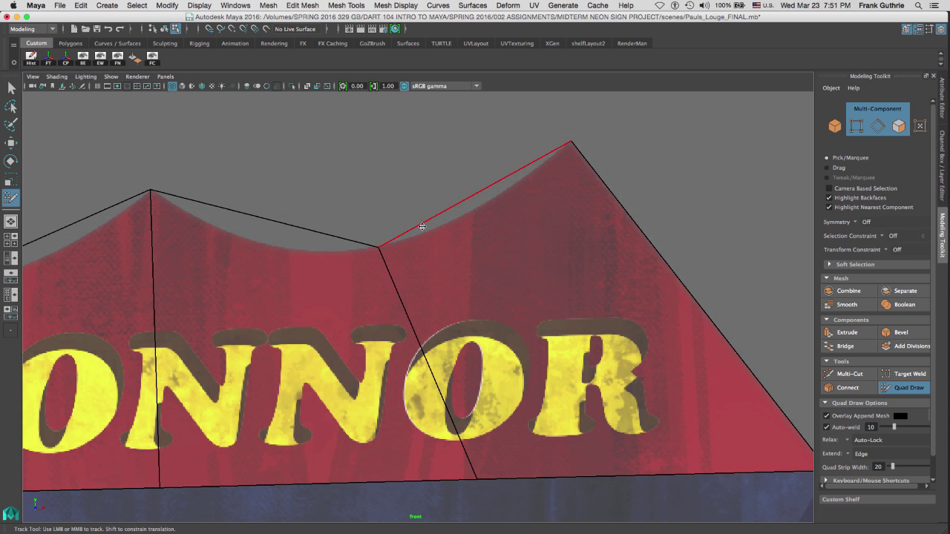
scroll(403, 223, down, 5)
alt+middle_drag(403, 238, 423, 202)
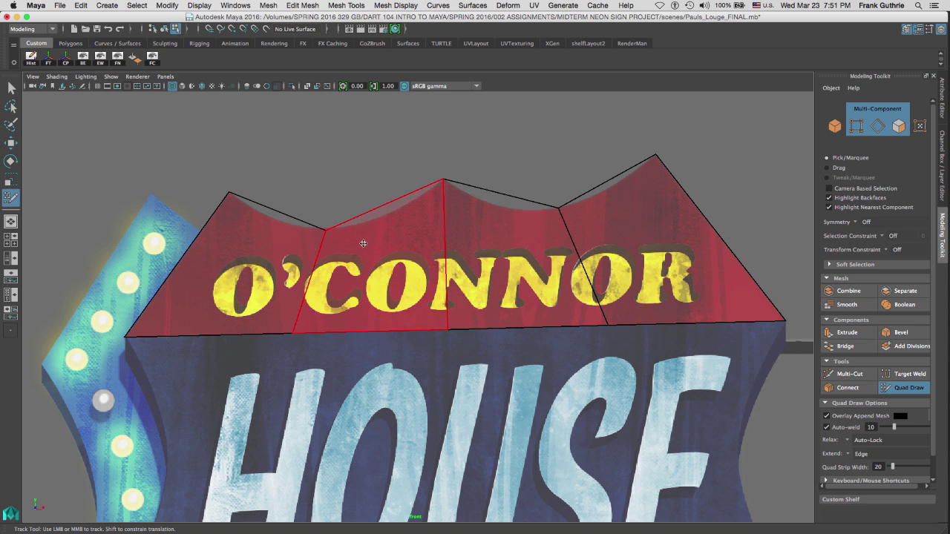
Show the smoothed preview with its cage and insert four edge loops, one between each neighbouring peak and dip.
key(2)
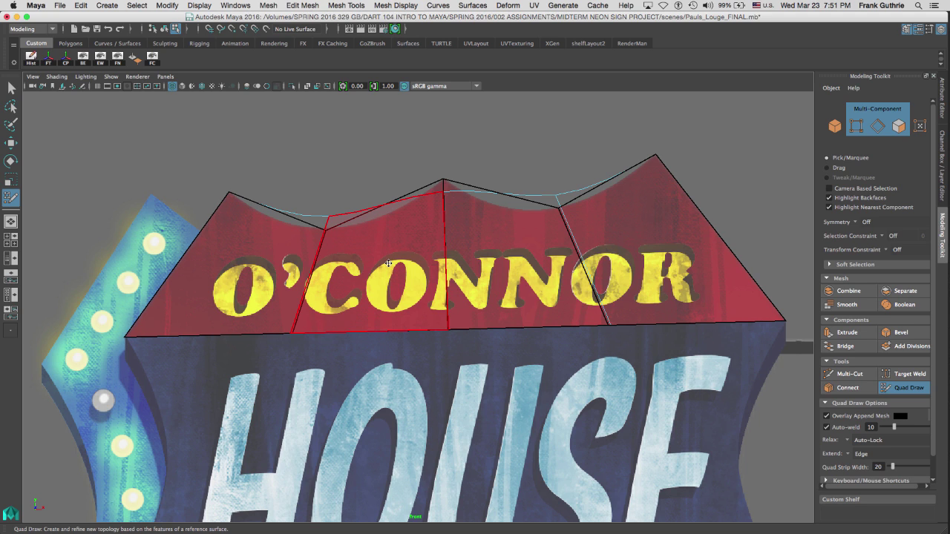
ctrl+click(271, 214)
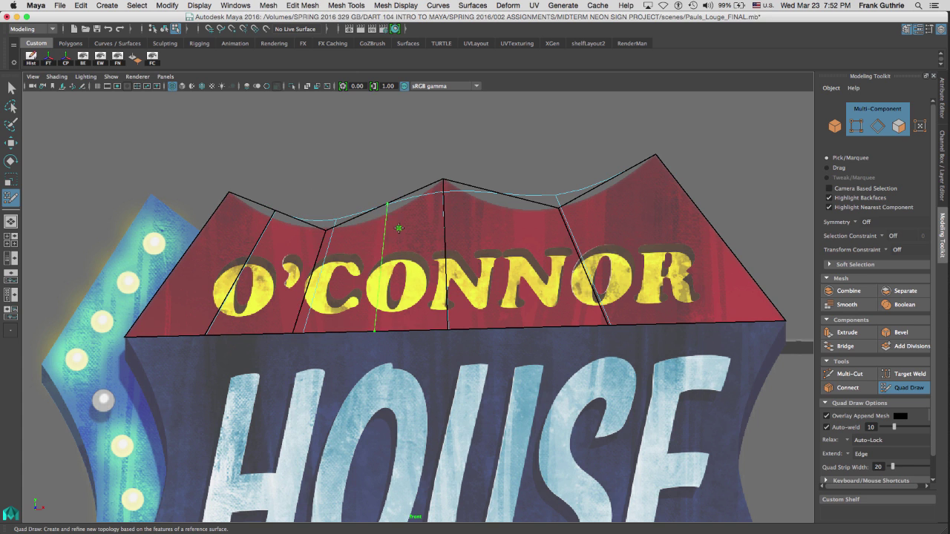
ctrl+click(393, 228)
ctrl+click(490, 224)
ctrl+click(615, 189)
Move the upper vertices around both dips so the smoothed outline follows the artwork's scalloped curves.
scroll(614, 189, up, 8)
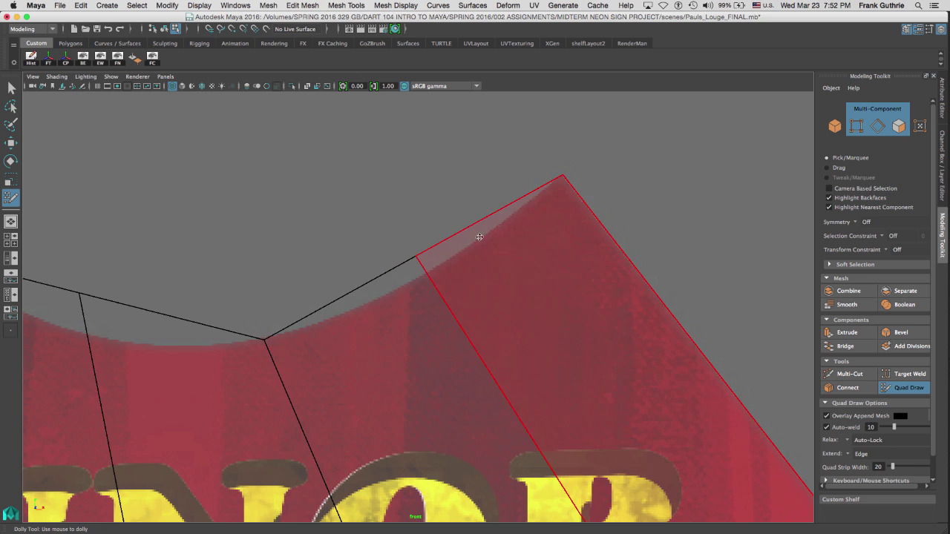
drag(415, 258, 422, 281)
drag(83, 297, 78, 346)
drag(263, 331, 264, 334)
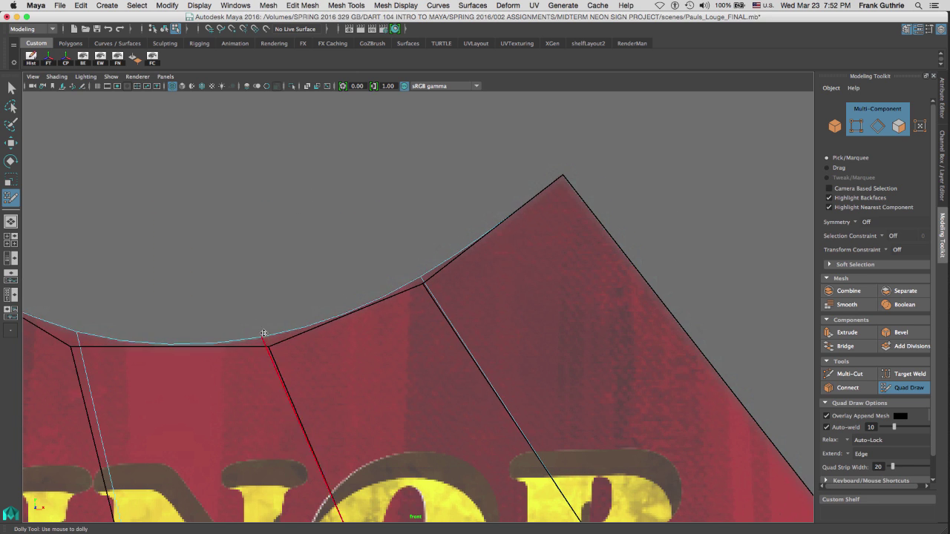
alt+middle_drag(264, 334, 727, 275)
alt+middle_drag(448, 197, 792, 187)
alt+middle_drag(522, 178, 620, 186)
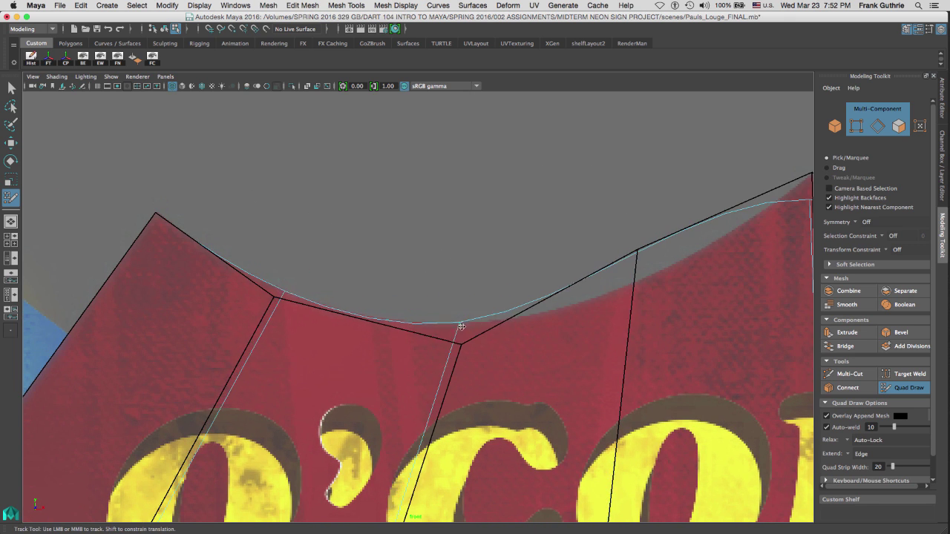
alt+middle_drag(463, 327, 455, 237)
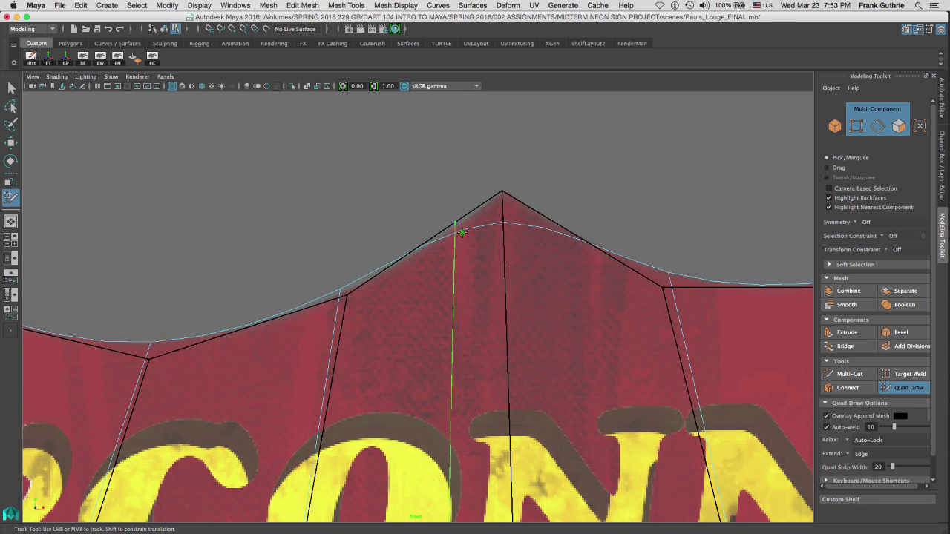
Insert a supporting edge loop close to each side of the header's middle peak.
ctrl+click(494, 202)
ctrl+click(515, 201)
key(3)
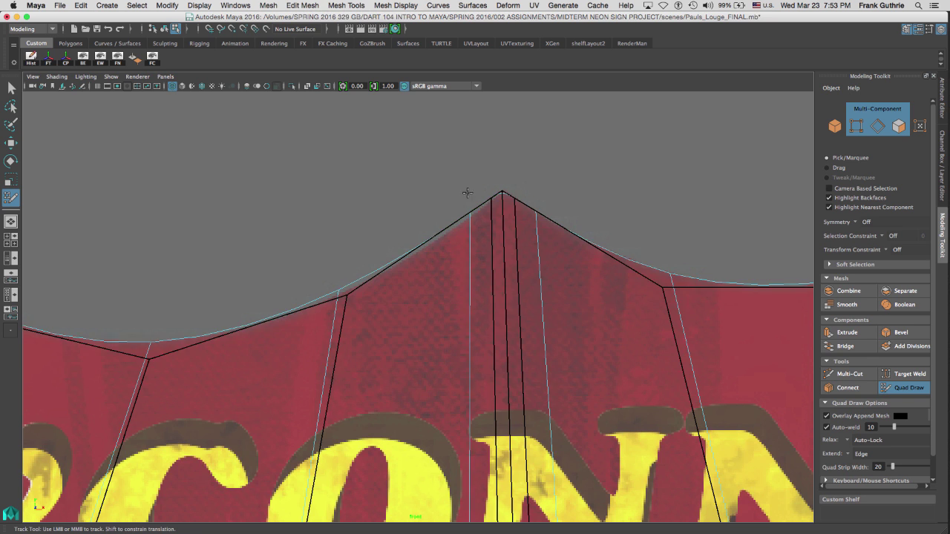
Fine-tune the middle peak vertex and its two supporting vertices along the artwork's pointed edge.
scroll(467, 193, up, 6)
drag(380, 214, 381, 228)
drag(464, 220, 450, 210)
drag(381, 228, 384, 223)
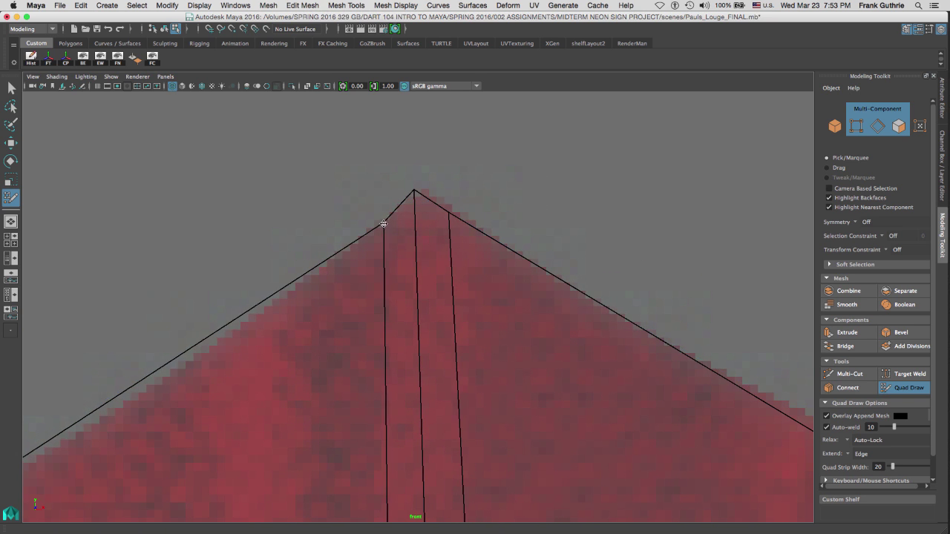
drag(450, 209, 457, 216)
drag(414, 190, 420, 192)
drag(384, 222, 387, 218)
Adjust the upper vertex between the left dip and the middle peak to follow the scalloped curve.
scroll(354, 228, down, 6)
alt+middle_drag(327, 289, 512, 161)
drag(439, 248, 445, 246)
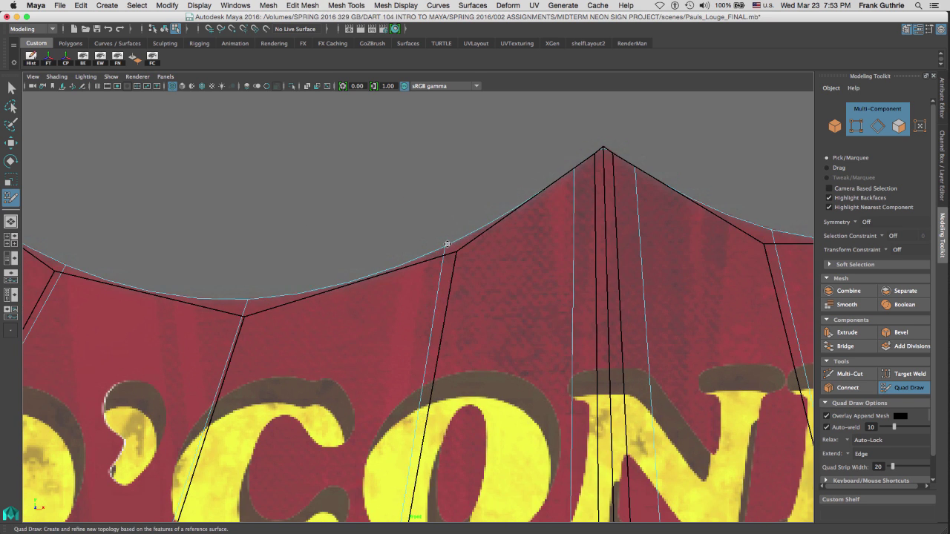
alt+middle_drag(447, 245, 243, 233)
ctrl+alt+drag(536, 167, 621, 259)
scroll(404, 312, down, 5)
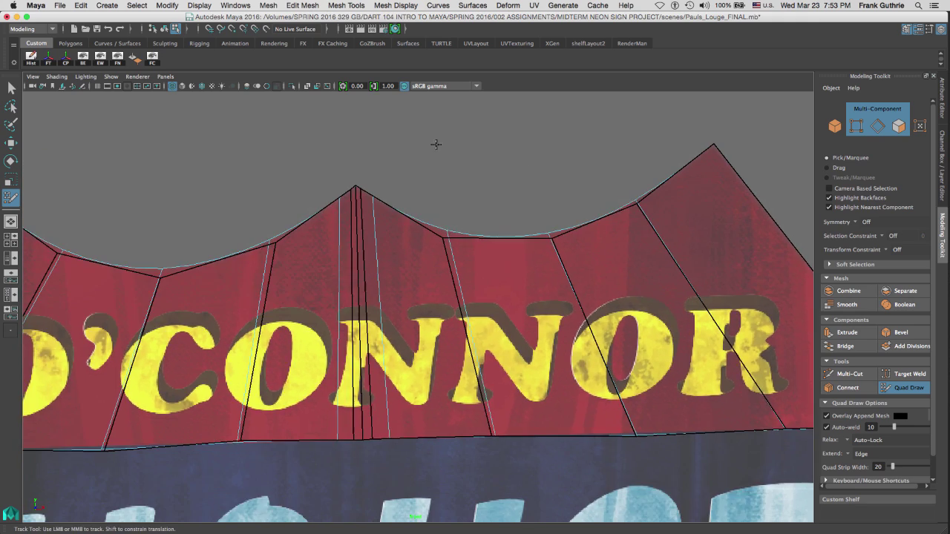
Align the lower vertices of the header's loops with the straight seam between the red header and the blue panel.
scroll(435, 144, up, 5)
scroll(551, 206, down, 5)
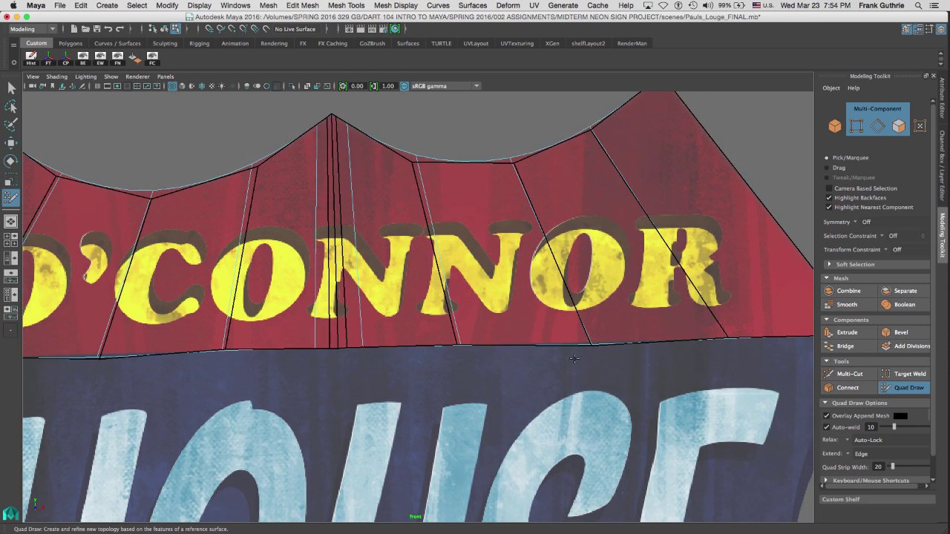
scroll(400, 265, down, 5)
alt+middle_drag(400, 265, 415, 243)
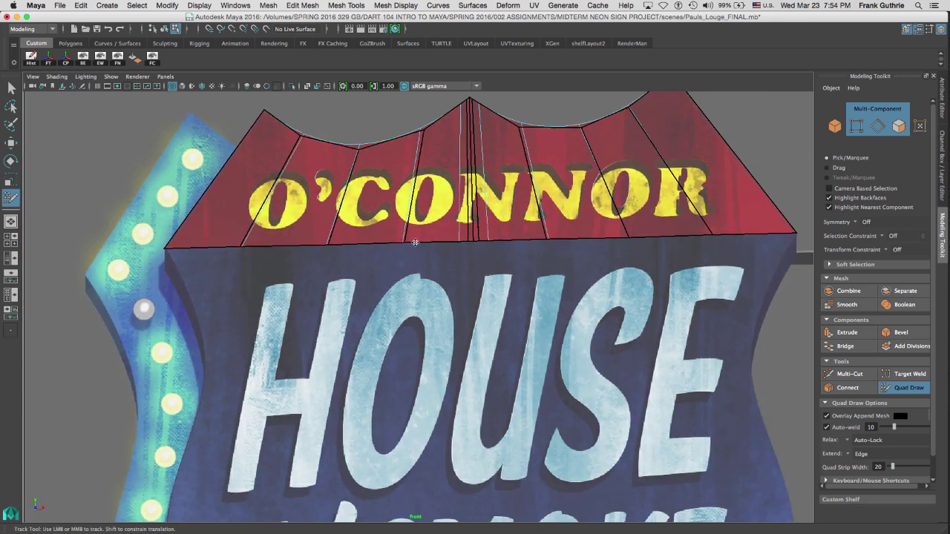
Turn off the smoothed preview and extend the header's whole bottom edge downward into a row of faces over the blue panel.
middle_drag(207, 248, 214, 291)
key(super+z)
key(1)
middle_drag(220, 247, 220, 333)
Taper the new row by moving its lower vertices inward on both sides to follow the blue panel's outline.
drag(164, 331, 263, 328)
drag(328, 328, 334, 327)
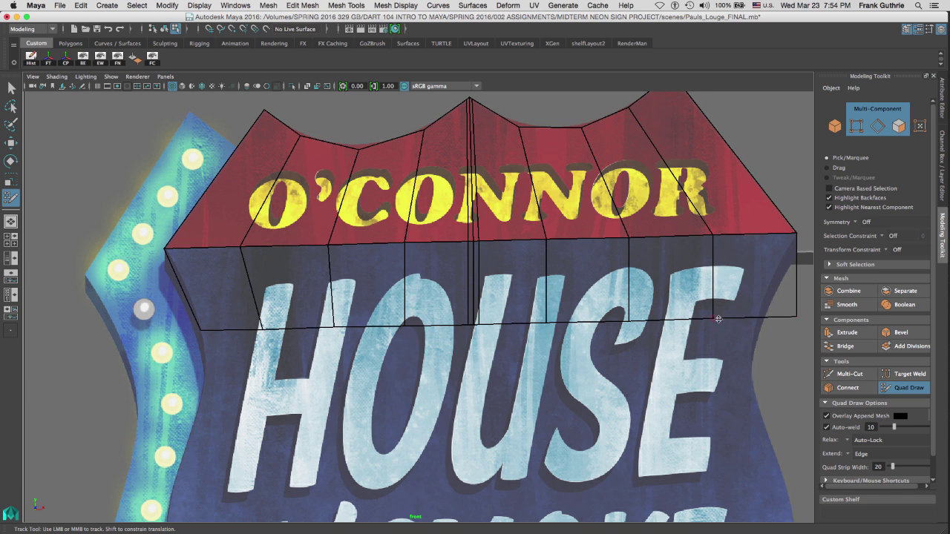
drag(716, 318, 696, 320)
drag(630, 322, 621, 322)
drag(693, 320, 684, 320)
drag(776, 318, 758, 317)
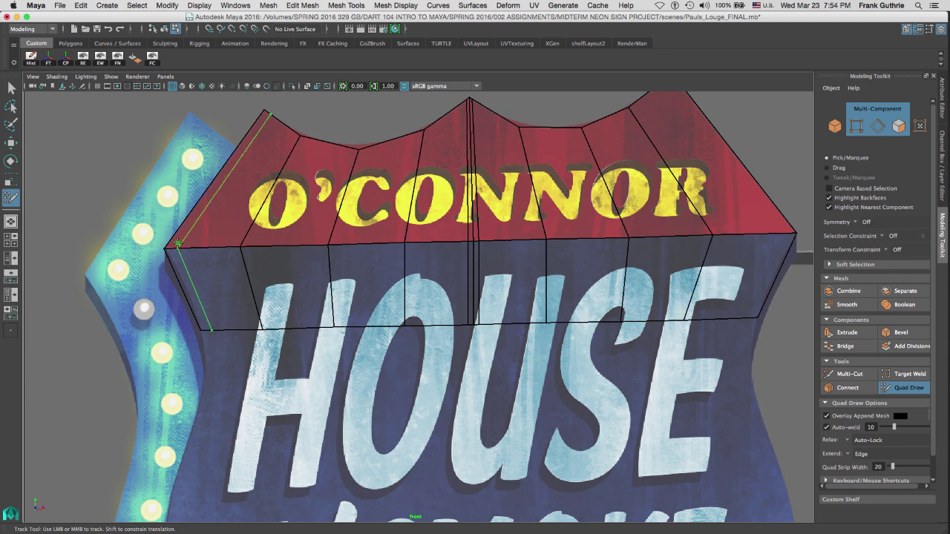
Insert horizontal edge loops through the blue row, close to both sides of the seam, and across the red header's middle.
ctrl+click(390, 285)
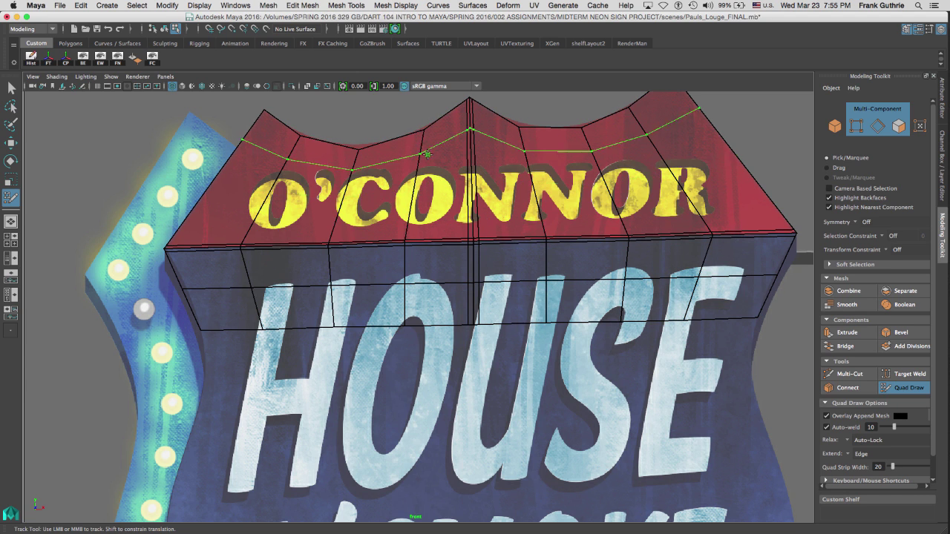
ctrl+click(467, 176)
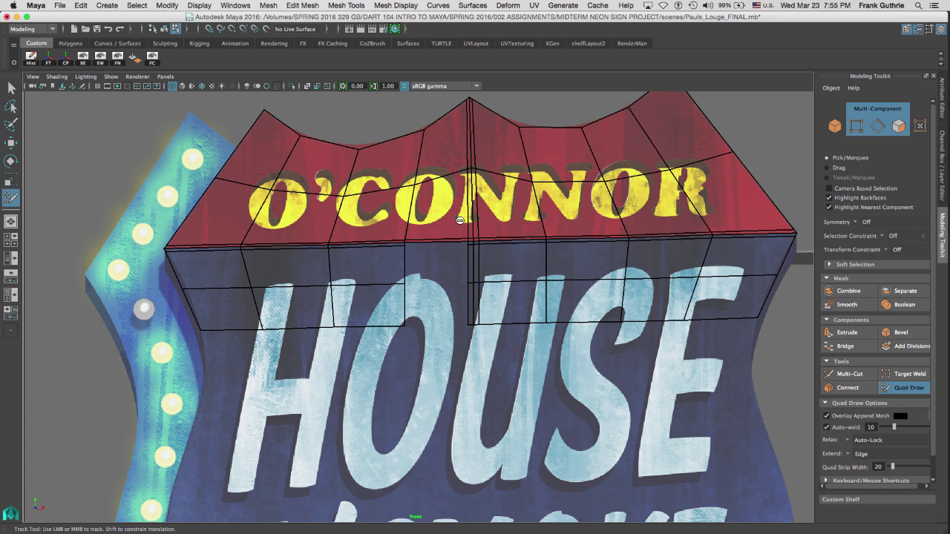
Spread the vertices of the header's horizontal middle loop outward so the vertical loops fan out from the middle peak.
scroll(445, 178, up, 3)
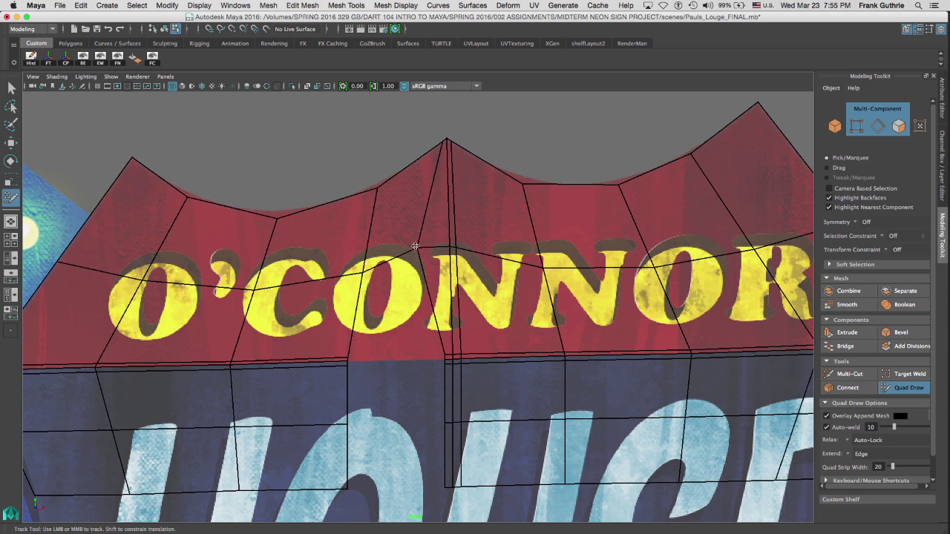
drag(415, 247, 490, 241)
drag(543, 267, 568, 266)
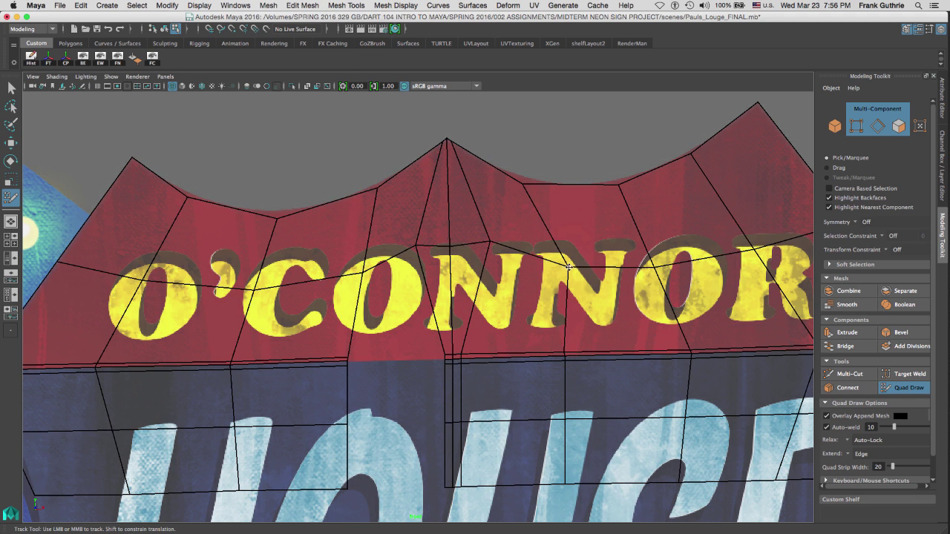
drag(364, 273, 337, 275)
drag(254, 289, 240, 286)
drag(654, 268, 661, 265)
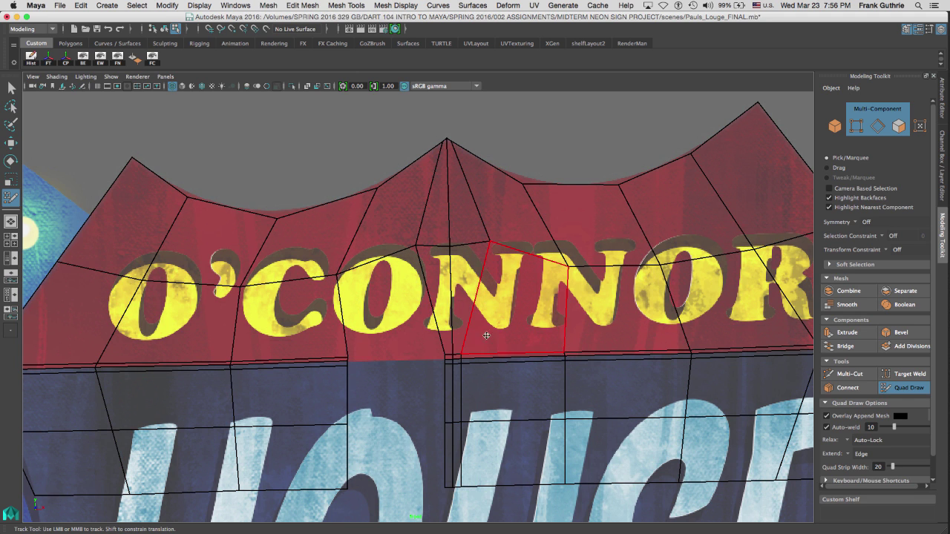
Delete the central faces of the lower header and the blue row beneath the header's horizontal middle loop.
ctrl+shift+click(446, 333)
ctrl+shift+click(460, 331)
ctrl+shift+click(467, 357)
alt+right_drag(467, 357, 403, 299)
ctrl+shift+click(403, 299)
ctrl+shift+click(475, 345)
ctrl+shift+click(501, 264)
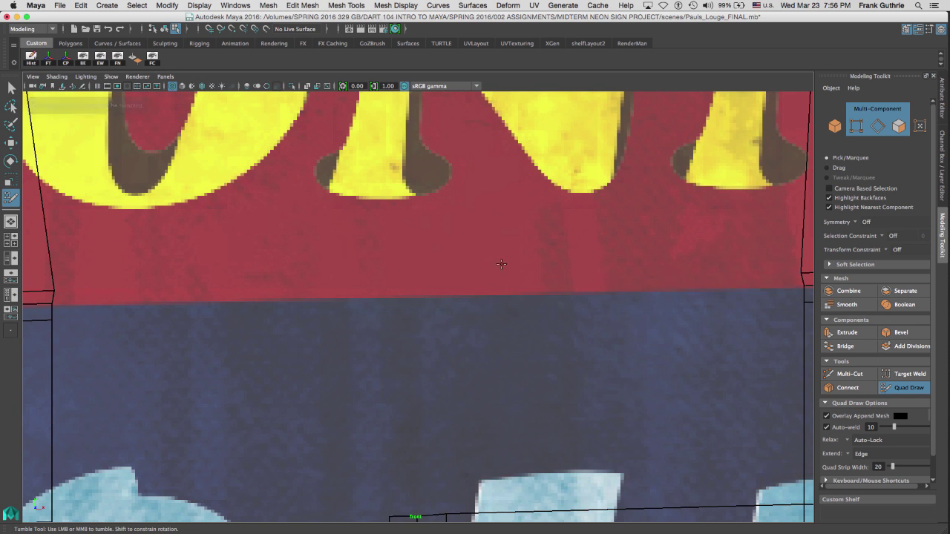
alt+right_drag(501, 263, 422, 378)
scroll(415, 371, up, 3)
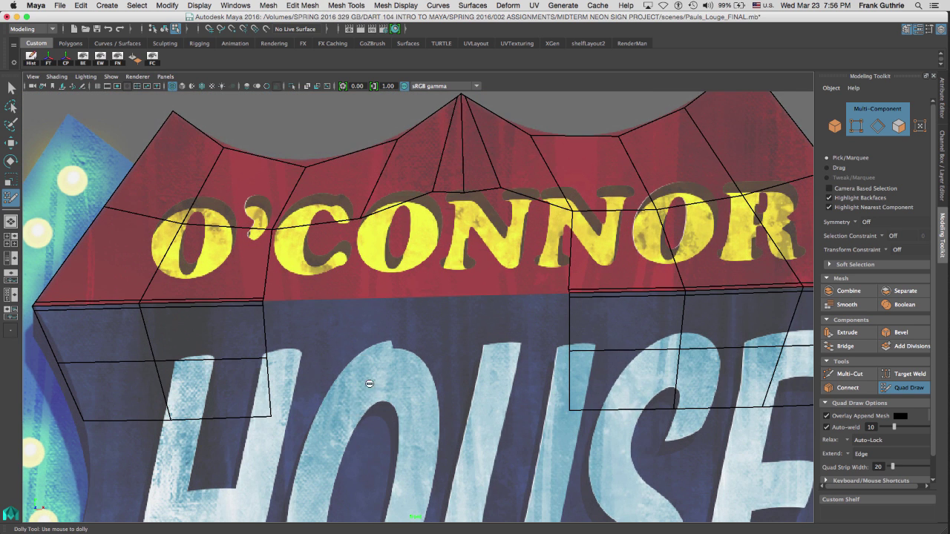
Pull the seam loops' end vertices apart on the gap's left side and delete further faces on both sides of the gap.
ctrl+shift+click(584, 293)
ctrl+shift+click(589, 290)
mouse_move(264, 298)
mouse_down()
mouse_move(234, 270)
mouse_move(233, 349)
mouse_up()
mouse_move(266, 359)
mouse_down()
mouse_move(237, 371)
mouse_move(257, 395)
mouse_move(253, 469)
mouse_up()
ctrl+shift+click(215, 409)
ctrl+shift+click(216, 355)
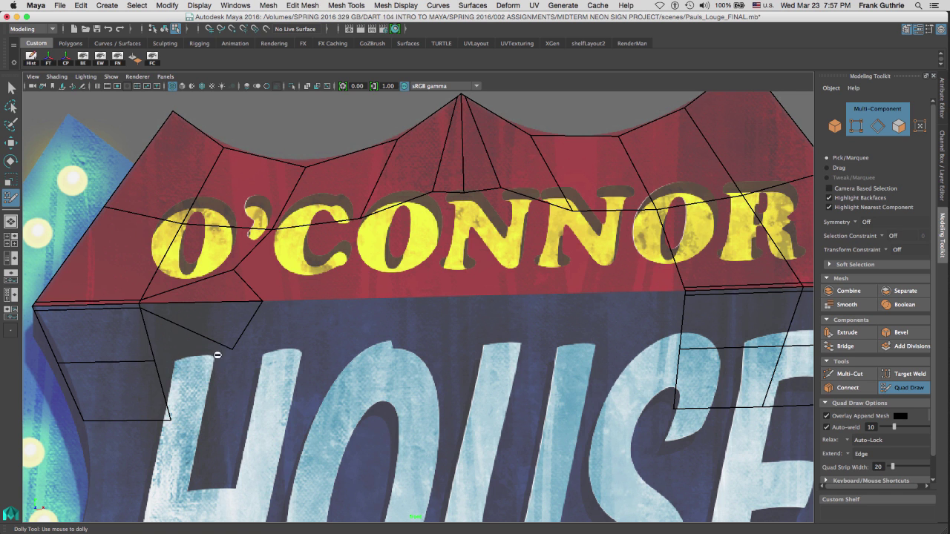
ctrl+shift+click(219, 327)
Slide the seam vertex of the first column from the left slightly inward and fill the gap beside it with a quad.
alt+middle_drag(112, 316, 269, 283)
scroll(245, 304, up, 4)
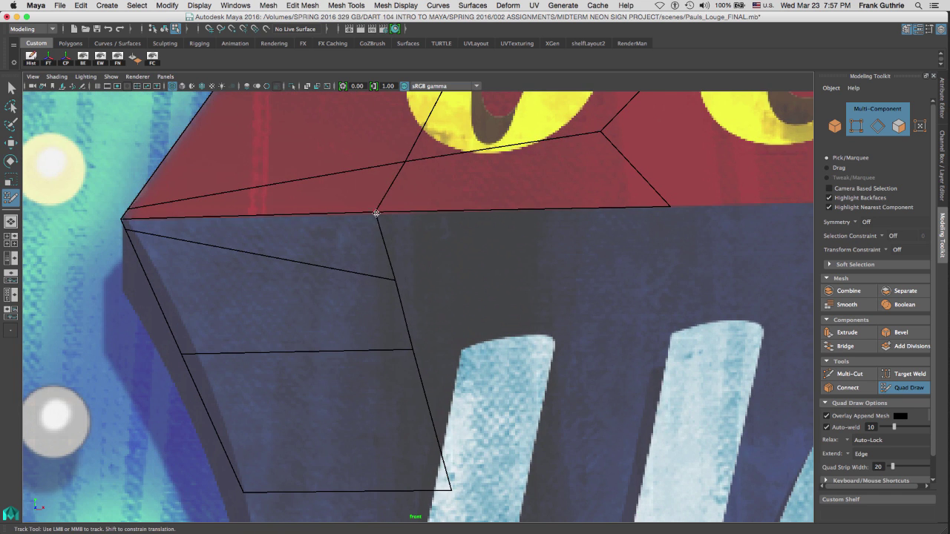
drag(376, 214, 399, 213)
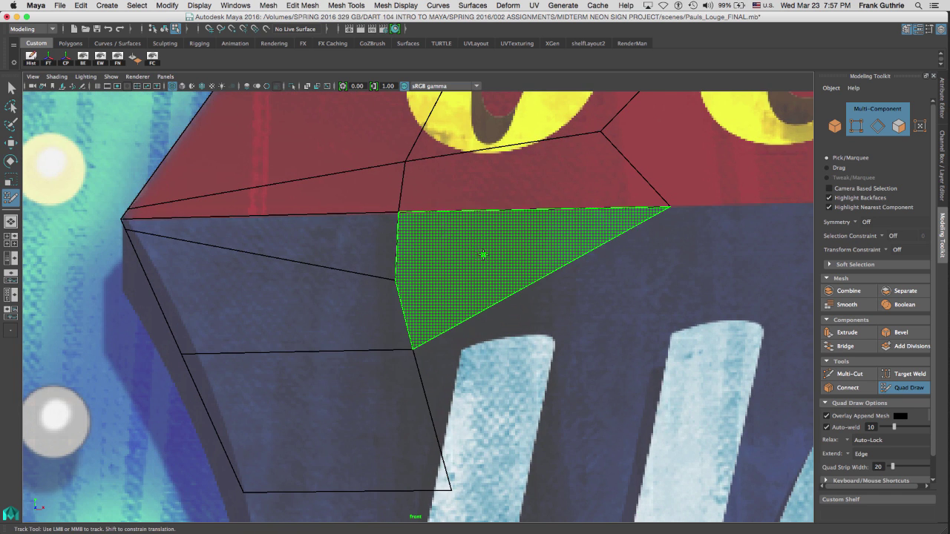
shift+click(483, 254)
key(ctrl+shift)
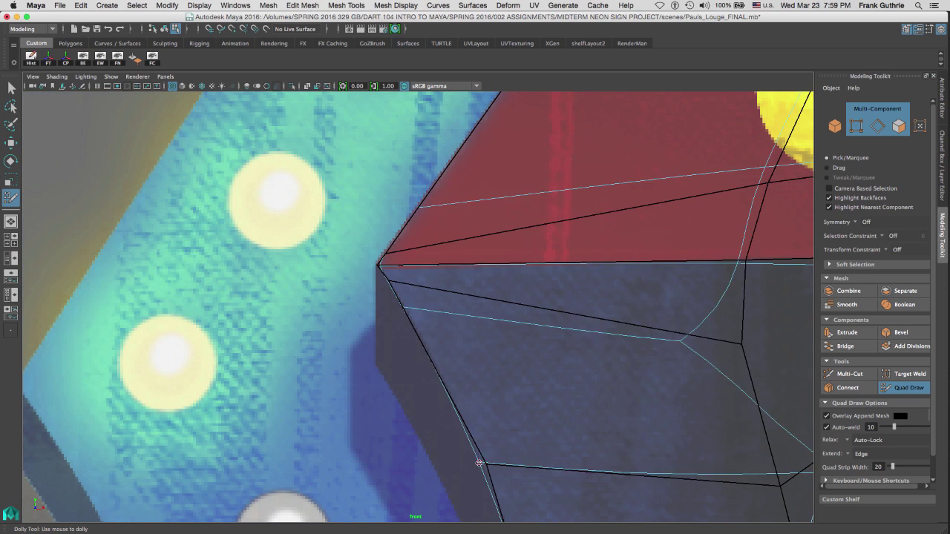
Place points beneath the gap under the header and fill the upper row of missing blue-panel quads.
key(ctrl+shift)
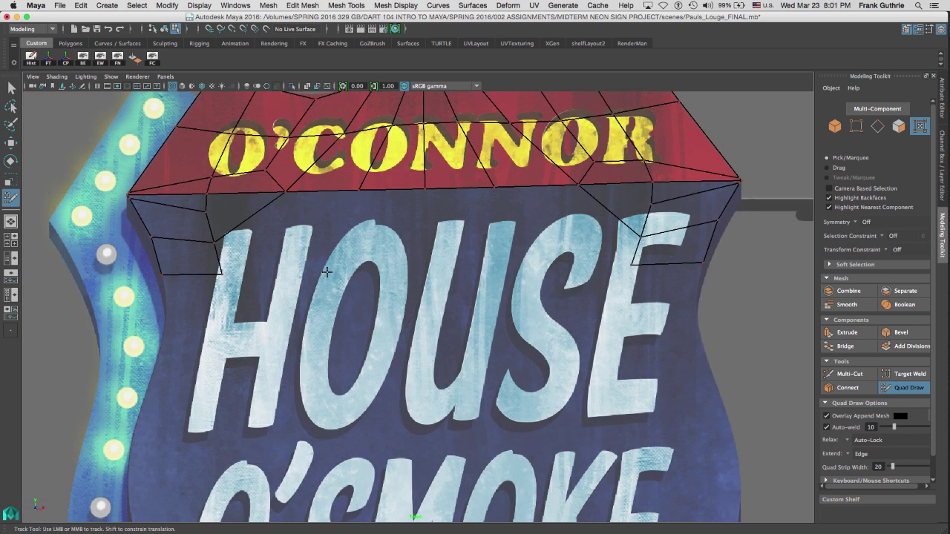
click(522, 266)
shift+click(550, 207)
shift+click(478, 200)
shift+click(390, 205)
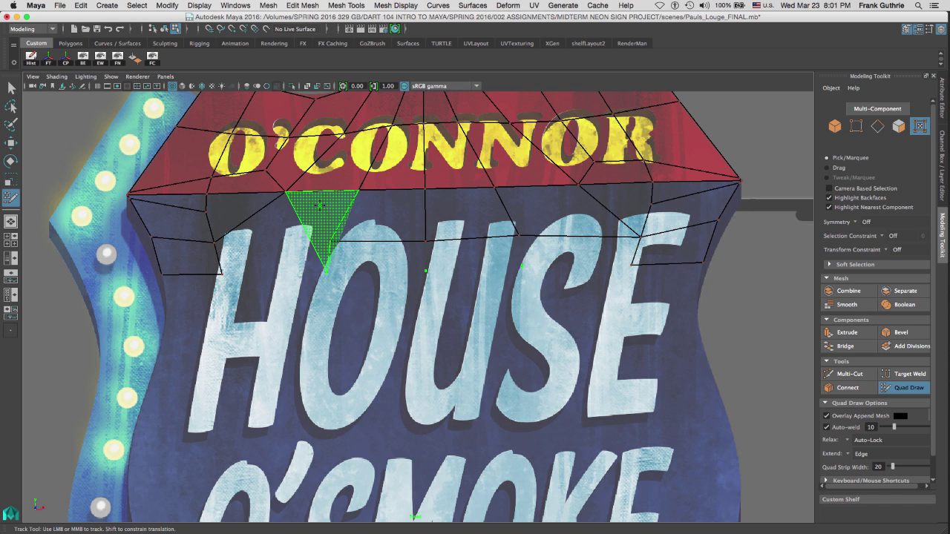
shift+click(296, 209)
Fill the second row of quads across the upper part of the HOUSE lettering.
shift+click(290, 259)
shift+click(393, 255)
shift+click(482, 255)
shift+click(570, 255)
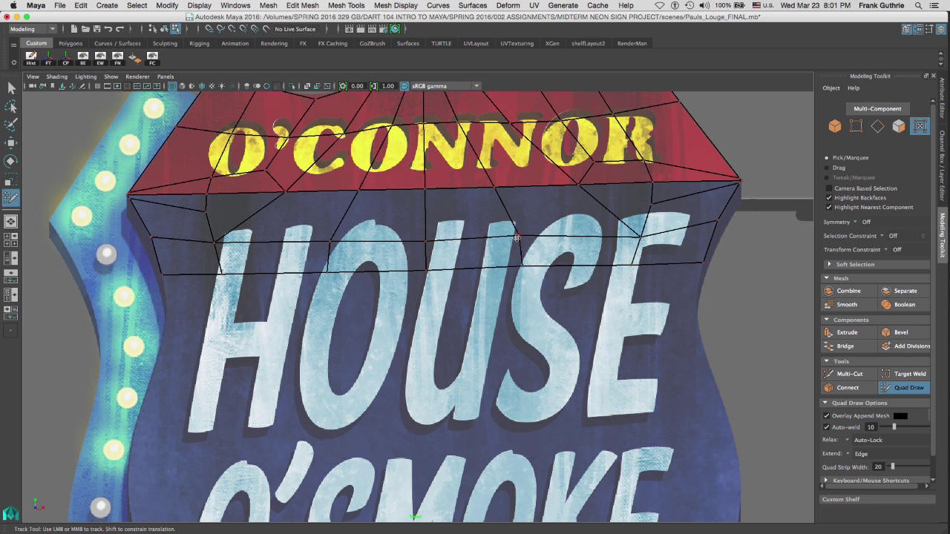
Adjust the inner vertices of the two filled rows and the header seam so the vertical loops fan outward evenly.
drag(516, 236, 514, 231)
drag(522, 265, 528, 266)
drag(641, 237, 643, 232)
drag(426, 241, 425, 231)
drag(330, 242, 336, 233)
drag(327, 272, 317, 272)
drag(495, 187, 489, 186)
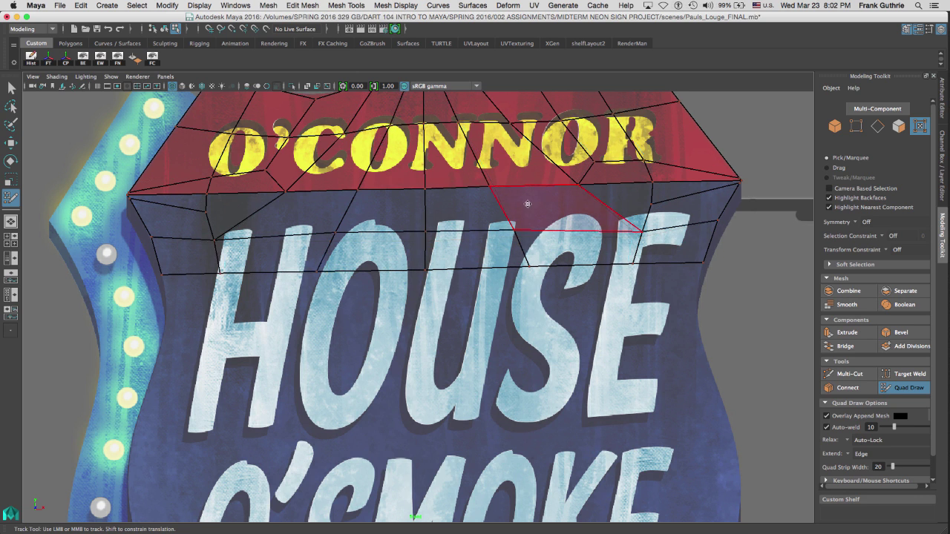
Extend the blue panel's bottom edge loop downward by three rows of quads over the HOUSE lettering.
mouse_move(199, 281)
mouse_down()
mouse_move(200, 339)
mouse_move(200, 325)
mouse_move(167, 314)
mouse_up()
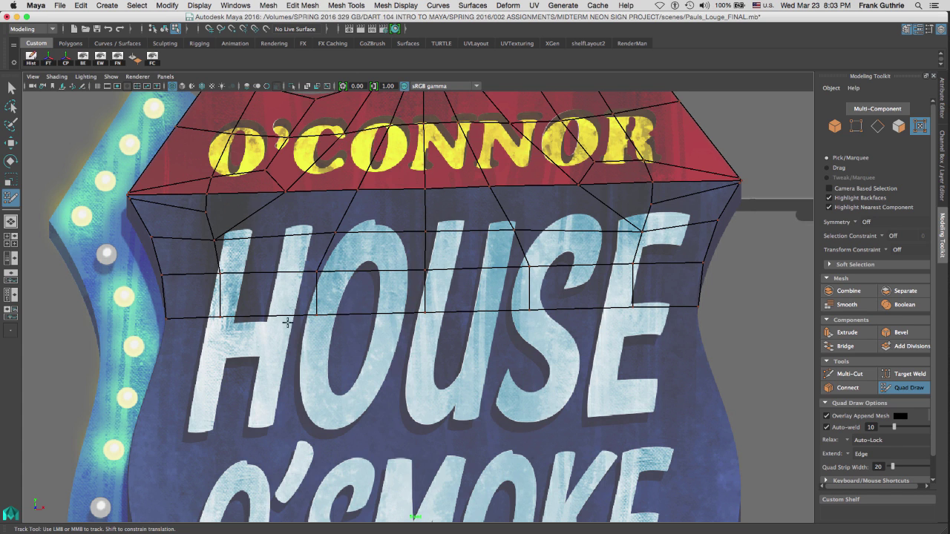
middle_drag(212, 319, 212, 380)
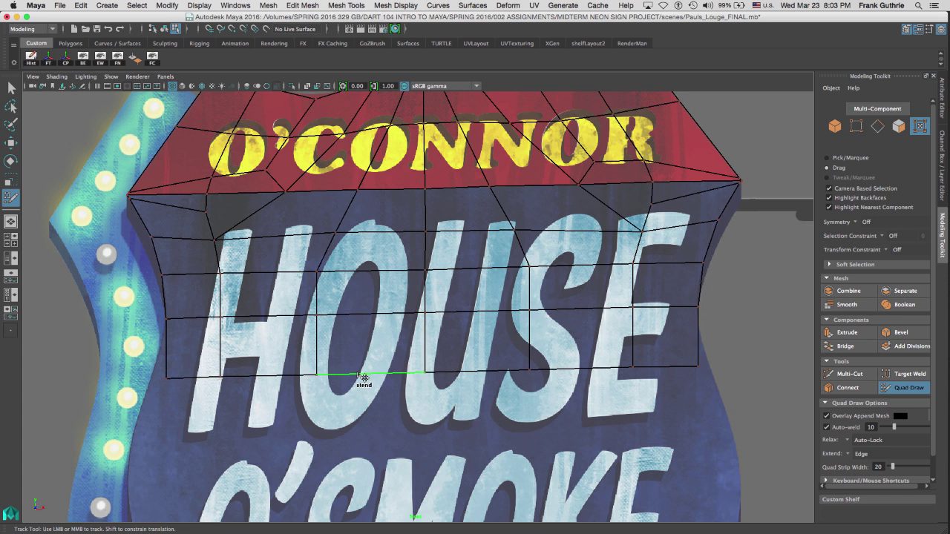
middle_drag(364, 376, 365, 447)
Pull the left end vertices of the new rows onto the blue panel's curved outline.
alt+middle_drag(167, 447, 201, 317)
drag(200, 250, 186, 250)
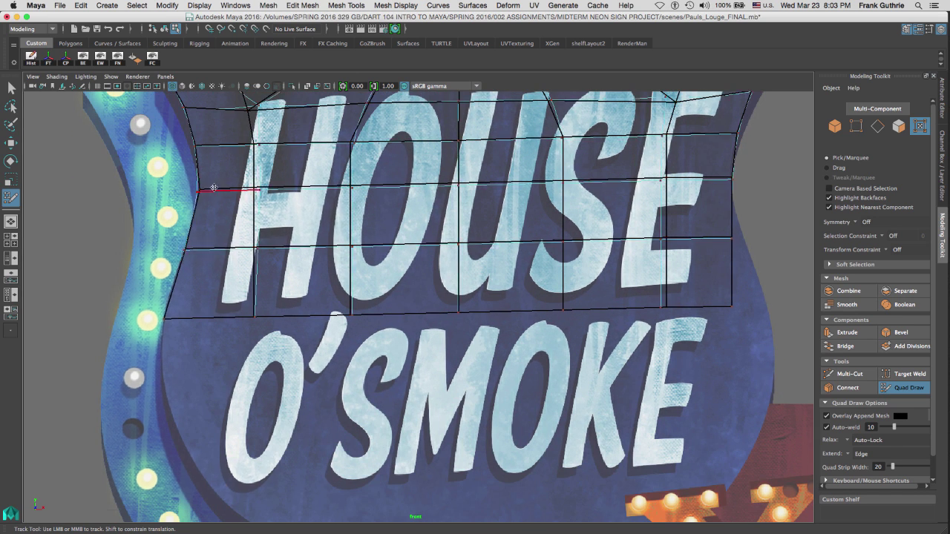
alt+middle_drag(212, 186, 446, 291)
scroll(450, 296, up, 5)
drag(454, 274, 462, 277)
alt+middle_drag(459, 264, 475, 79)
alt+middle_drag(565, 242, 280, 240)
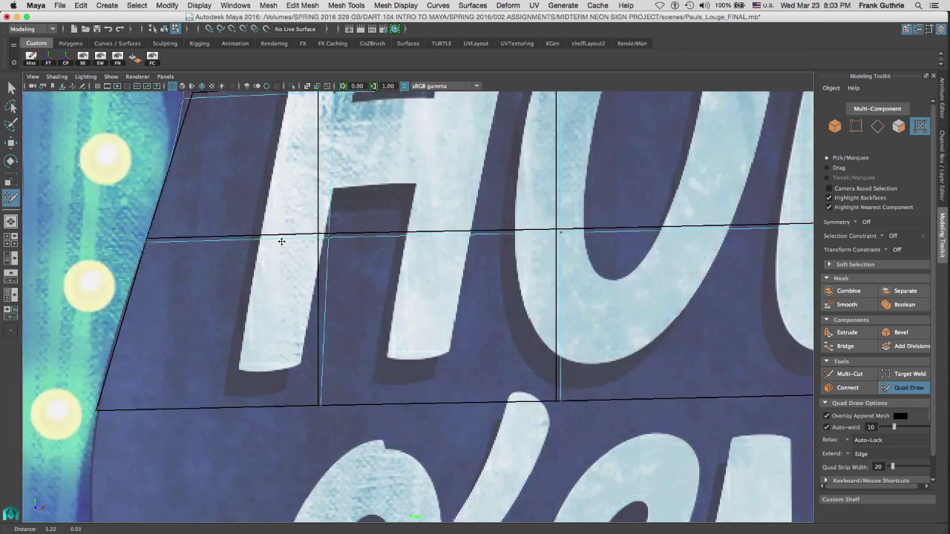
Pull the right end vertices of the lower rows out to the panel's outline and realign the neighbouring inner vertex.
alt+middle_drag(742, 223, 74, 261)
drag(545, 428, 624, 424)
drag(544, 259, 566, 258)
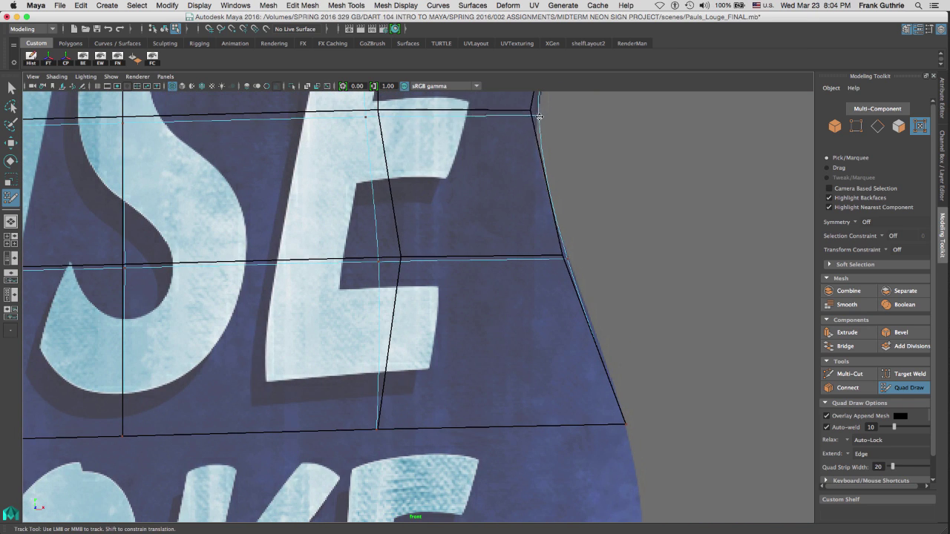
drag(402, 258, 379, 256)
Fit the right border vertices at the panel's narrow waist beside the HOUSE lettering to the outline.
alt+middle_drag(512, 104, 447, 300)
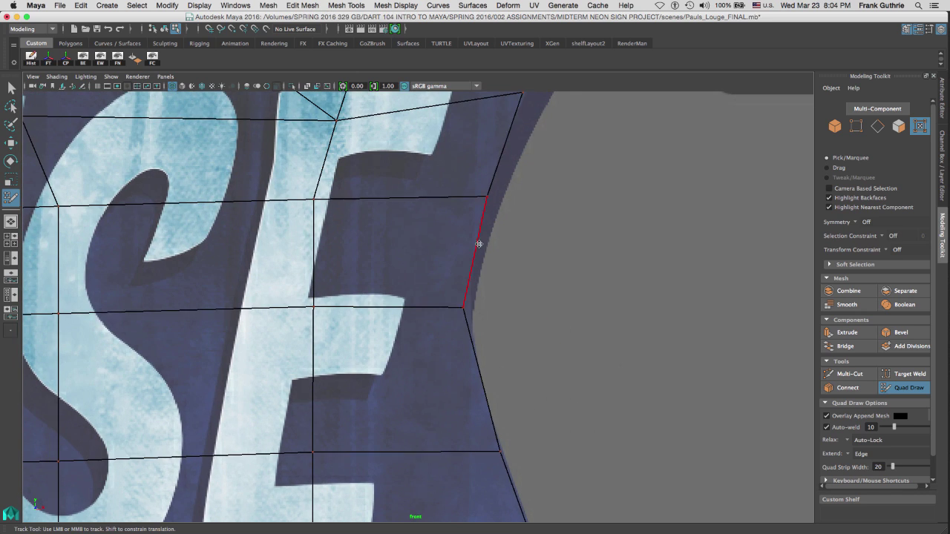
drag(477, 316, 475, 314)
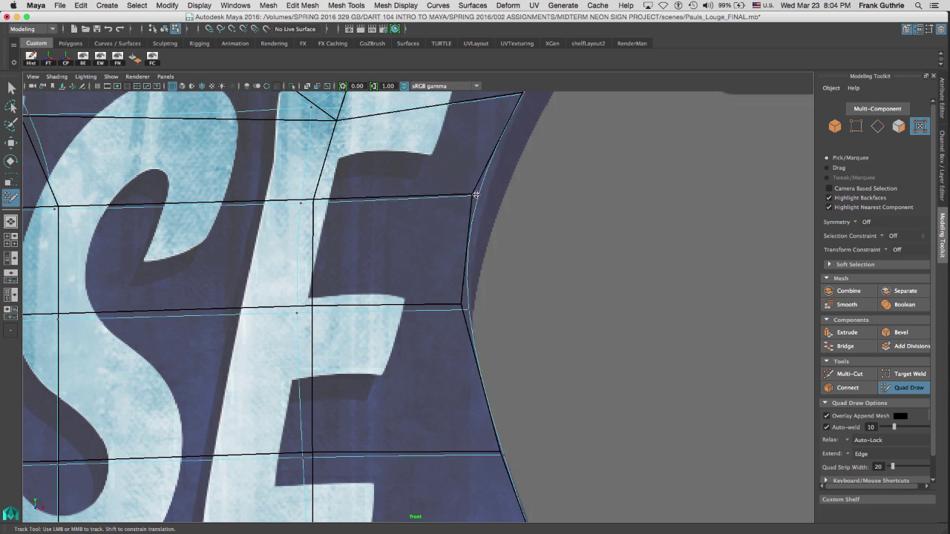
drag(489, 198, 486, 198)
alt+middle_drag(527, 98, 451, 287)
alt+middle_drag(461, 499, 578, 191)
Extend the mesh one row down over O'SMOKE with its right end vertex on the outline, and save the scene.
alt+right_drag(544, 308, 490, 279)
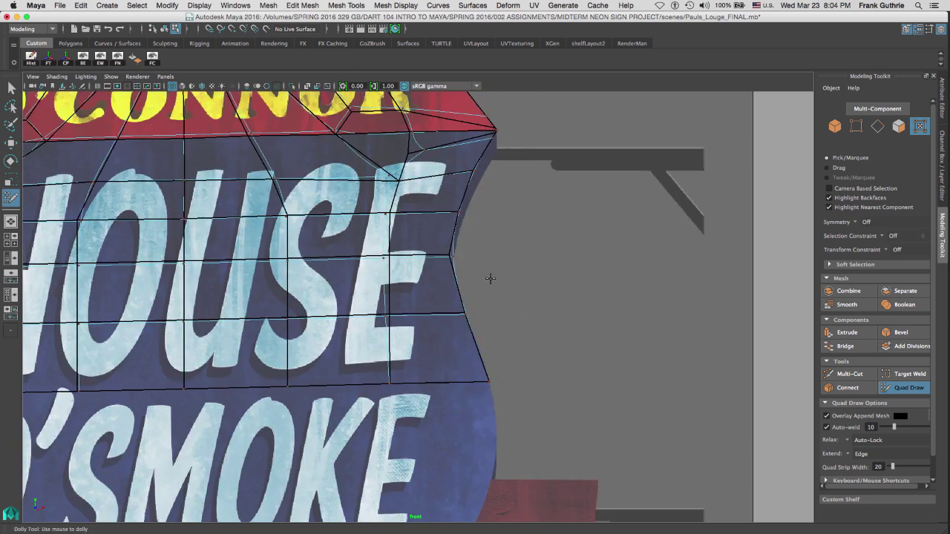
alt+middle_drag(490, 277, 684, 223)
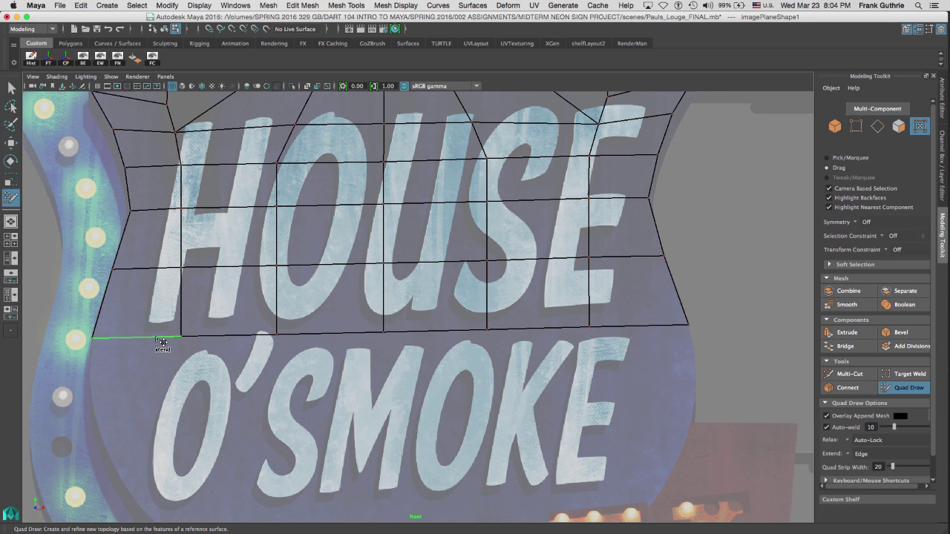
middle_drag(157, 339, 157, 431)
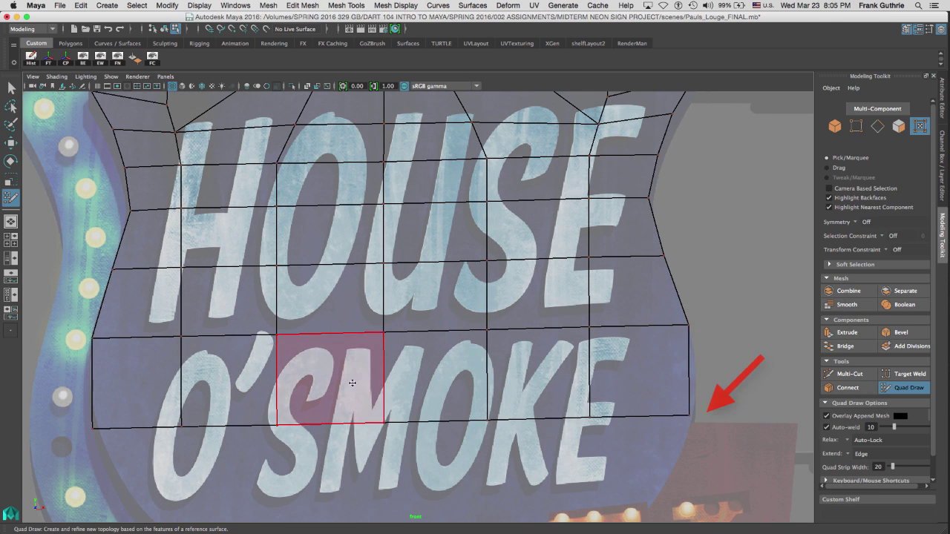
key(super+z)
mouse_move(340, 336)
middle_down()
mouse_move(340, 422)
mouse_move(340, 408)
middle_up()
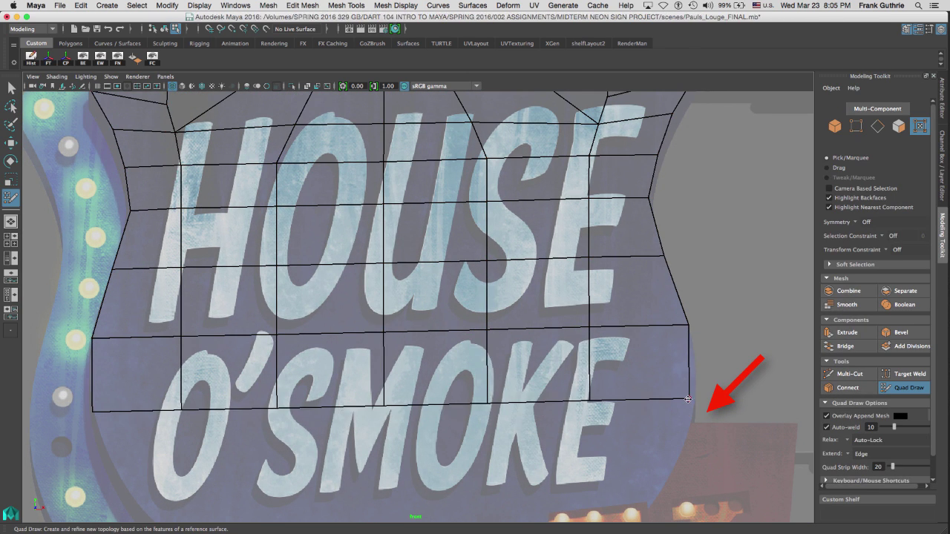
drag(689, 399, 696, 399)
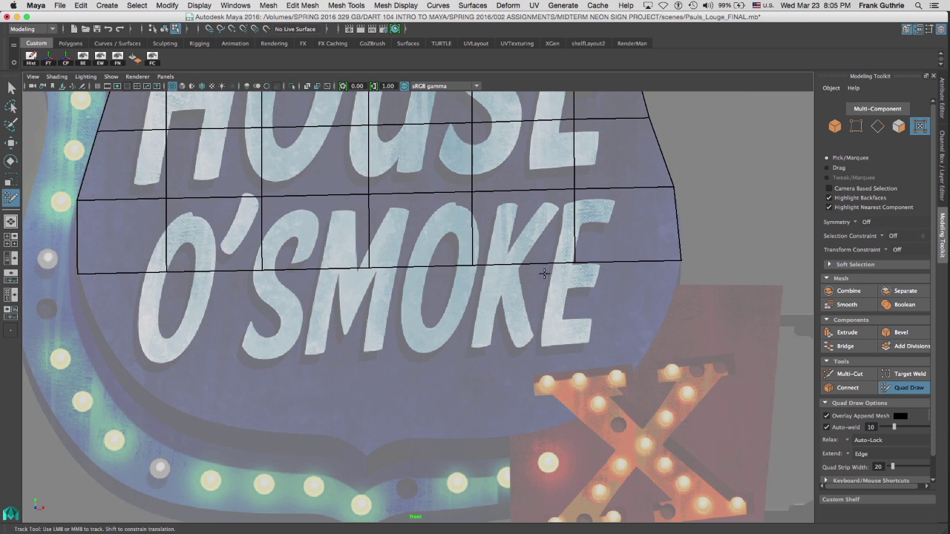
key(super+s)
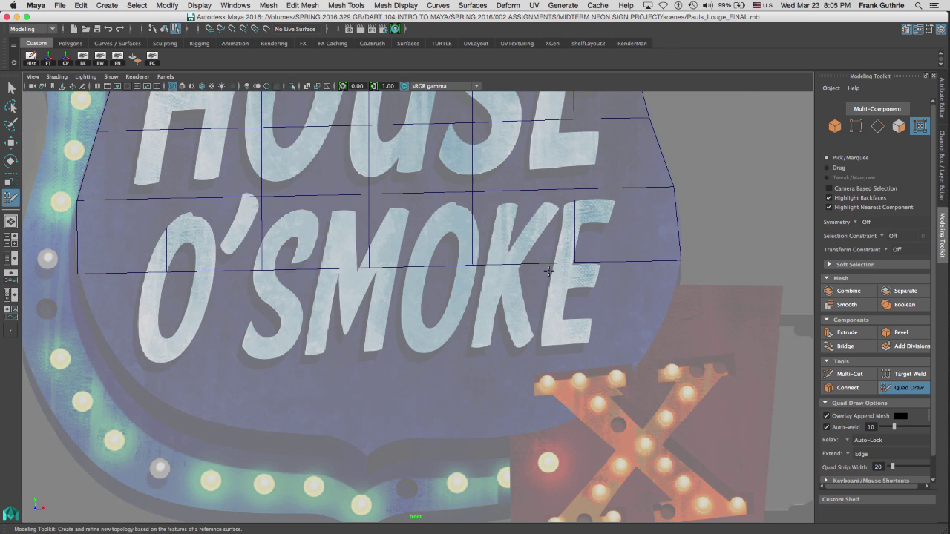
In vertex mode, move the blue panel's left border vertices so the smoothed edge follows the outline beside the lettering.
key(q)
right_drag(569, 331, 605, 312)
right_drag(80, 204, 49, 104)
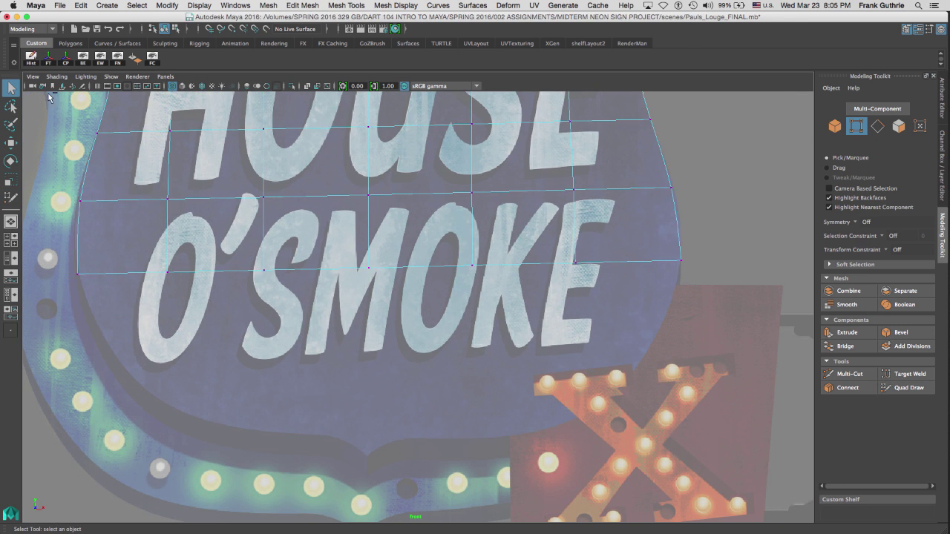
click(340, 276)
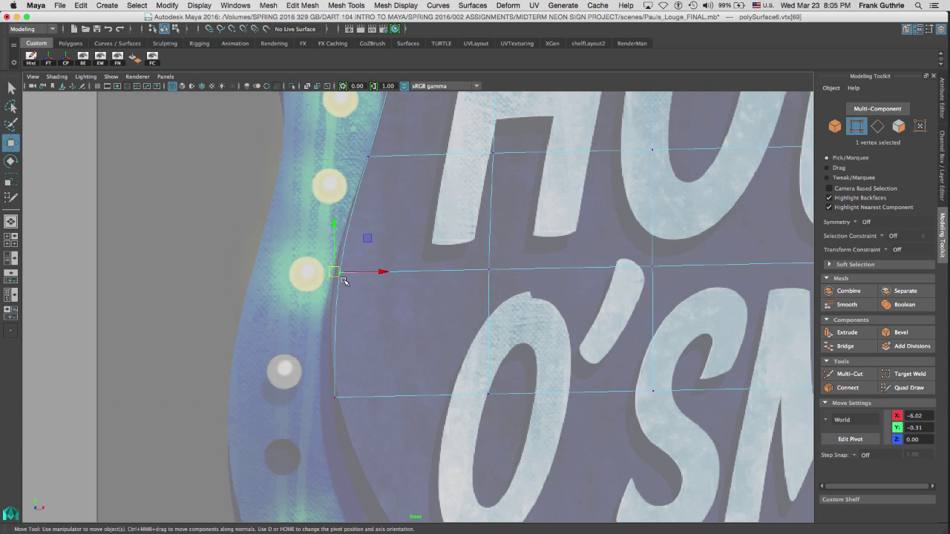
drag(335, 271, 328, 272)
alt+middle_drag(329, 272, 297, 478)
alt+middle_drag(388, 195, 470, 390)
alt+right_drag(415, 312, 519, 312)
click(402, 294)
drag(402, 292, 405, 311)
click(421, 337)
Move the two vertices flanking the header's middle peak closer to the peak to sharpen it.
alt+middle_drag(639, 118, 163, 266)
alt+middle_drag(698, 260, 311, 261)
click(363, 191)
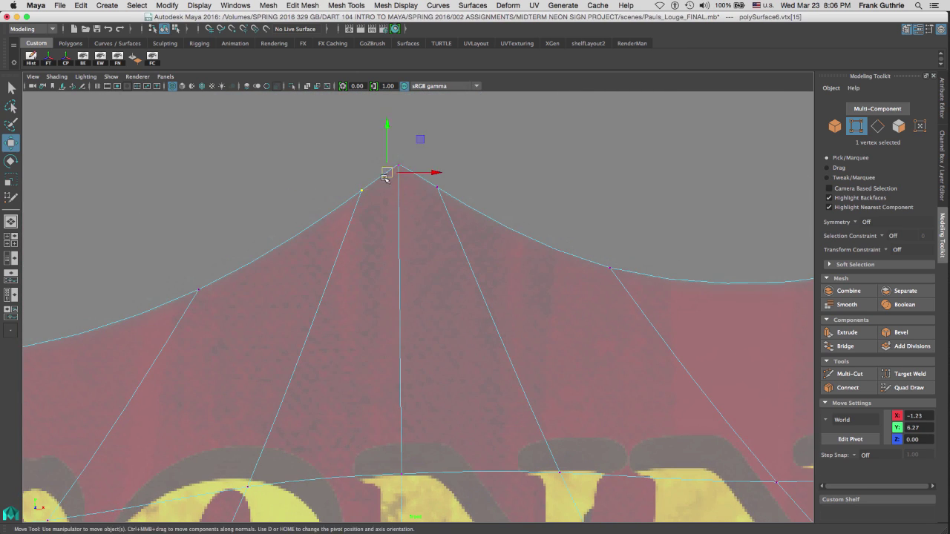
drag(388, 175, 392, 172)
click(436, 188)
drag(411, 174, 408, 171)
Fit the header's top edge vertices between the middle peak and its right end to the reference curve.
alt+middle_drag(698, 238, 156, 240)
click(504, 205)
alt+middle_drag(668, 208, 159, 236)
click(380, 217)
drag(377, 232, 373, 235)
click(622, 227)
drag(626, 240, 625, 243)
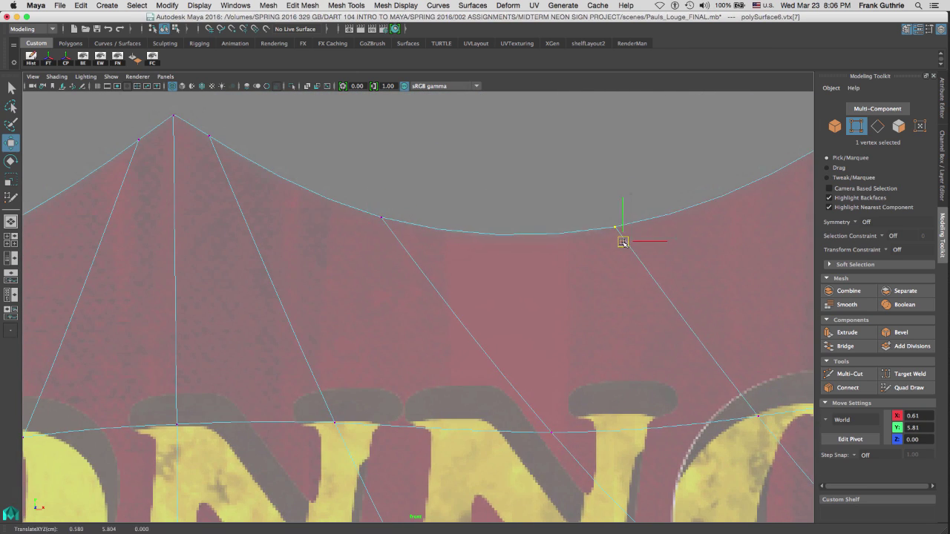
alt+middle_drag(697, 186, 174, 329)
click(299, 291)
drag(305, 301, 310, 294)
Move the supporting vertex above the header's lower right corner close to the corner to tighten it.
alt+middle_drag(536, 425, 321, 193)
alt+middle_drag(709, 364, 519, 170)
alt+middle_drag(622, 345, 533, 201)
click(510, 236)
drag(515, 233, 507, 240)
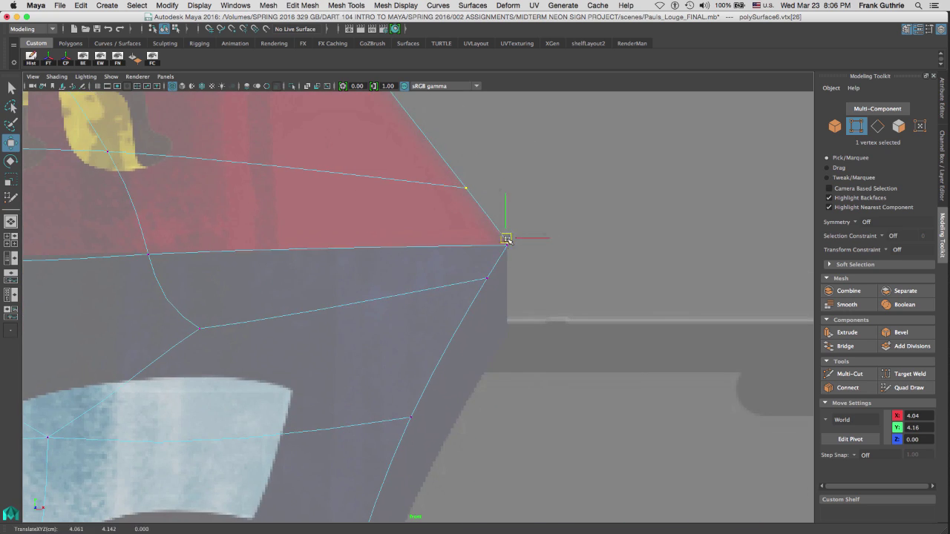
Refine the blue panel's right border vertices from the header corner down along the HOUSE lettering.
alt+middle_drag(461, 317, 507, 158)
alt+middle_drag(413, 421, 504, 244)
click(482, 254)
drag(481, 253, 486, 253)
alt+middle_drag(462, 447, 467, 188)
click(459, 187)
alt+middle_drag(554, 424, 543, 193)
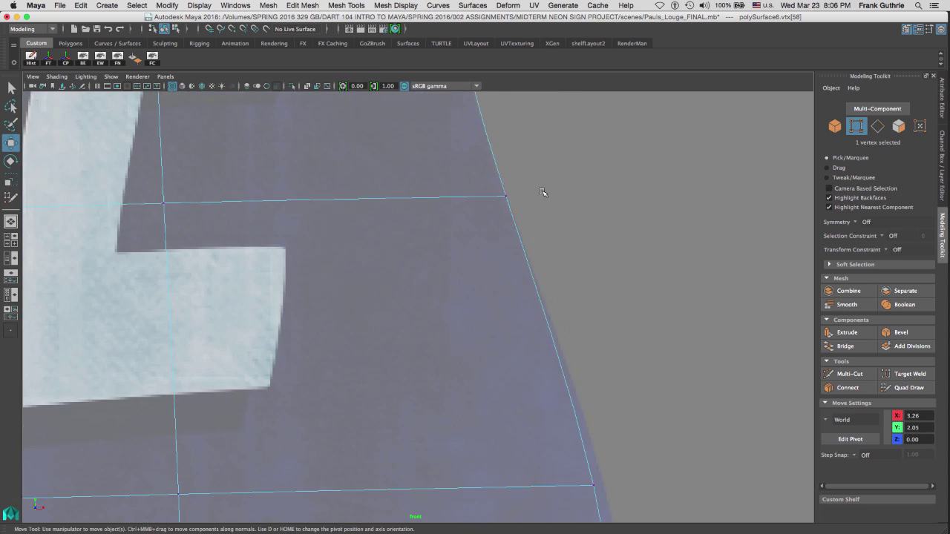
alt+middle_drag(599, 486, 537, 263)
click(534, 267)
Return to Quad Draw and extend the panel's bottom edge loop by two rows, reaching below the O'SMOKE lettering.
alt+right_drag(537, 269, 415, 282)
click(908, 388)
alt+right_drag(515, 319, 415, 319)
alt+middle_drag(415, 319, 595, 267)
alt+right_drag(415, 297, 460, 297)
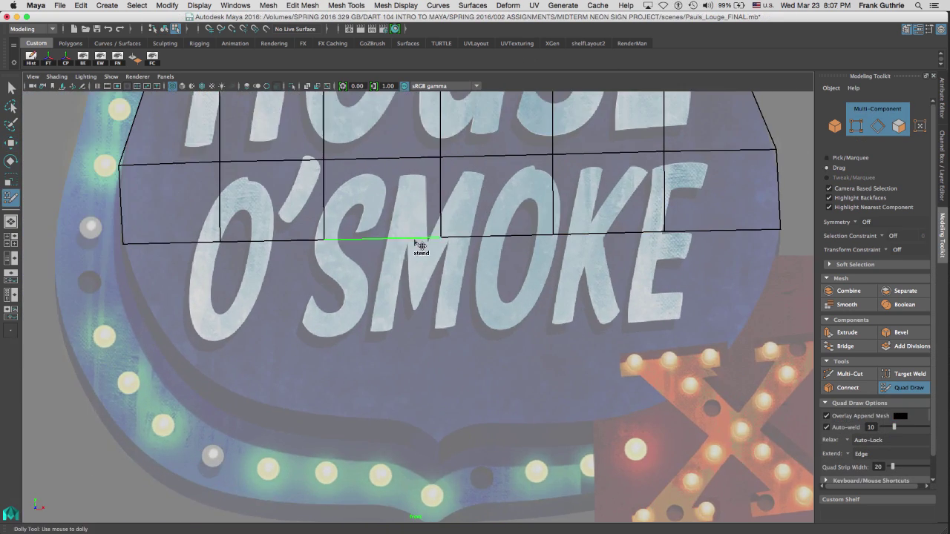
middle_drag(420, 244, 417, 289)
drag(417, 288, 421, 332)
middle_drag(484, 329, 485, 399)
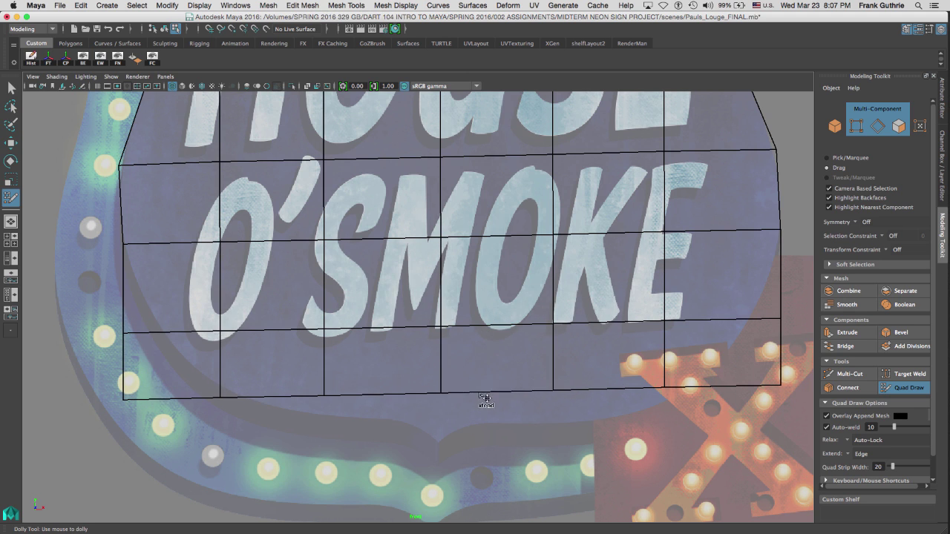
Pull the left ends of the two new rows and the right end of the upper one toward the panel's outline.
drag(125, 332, 144, 298)
drag(125, 397, 178, 350)
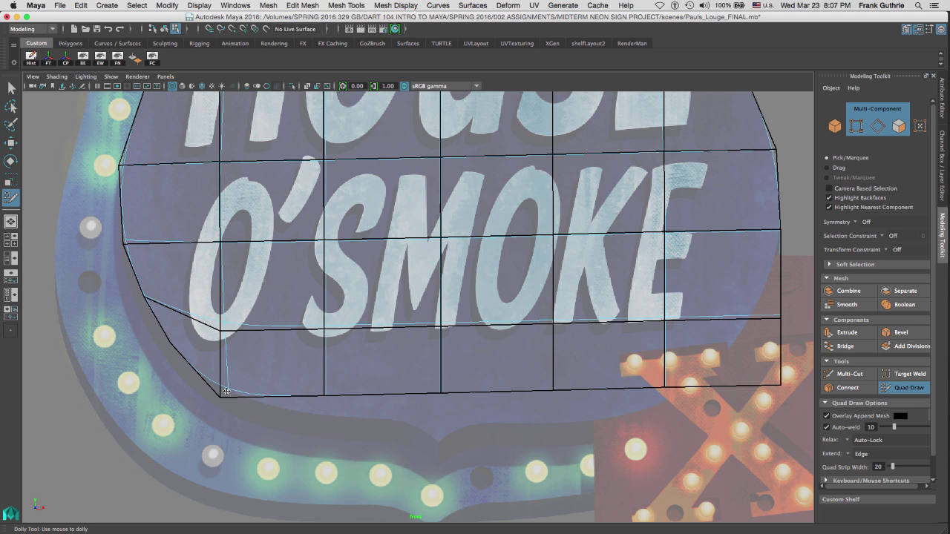
drag(776, 320, 774, 256)
Raise the outer columns' vertices in the two lowest rows so the rows follow the panel's curved bottom.
alt+middle_drag(774, 256, 540, 235)
drag(430, 322, 430, 296)
alt+middle_drag(319, 296, 521, 262)
drag(522, 261, 522, 252)
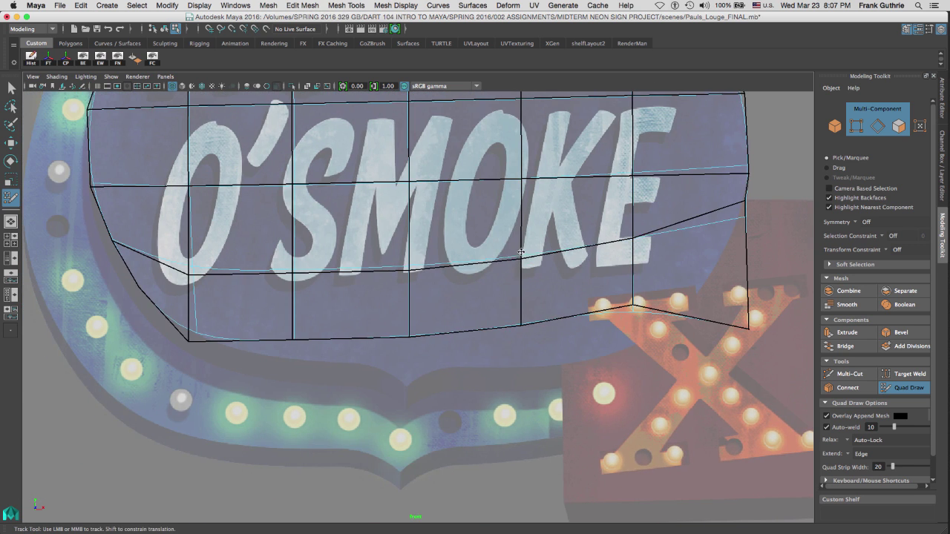
alt+middle_drag(601, 263, 775, 246)
drag(360, 324, 361, 312)
drag(361, 255, 361, 237)
alt+middle_drag(266, 175, 339, 268)
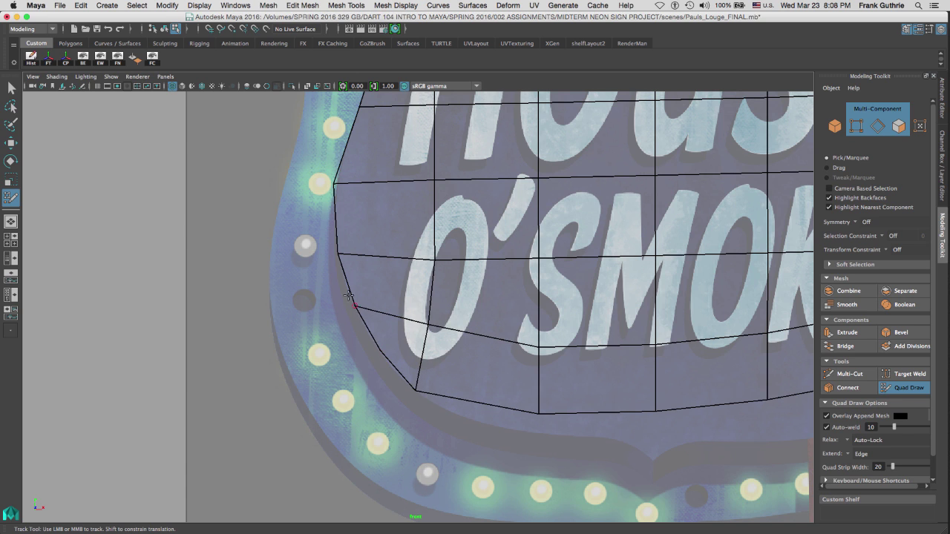
In vertex mode with smooth preview, fit the left border vertices beside O'SMOKE and further up to the outline.
key(q)
right_drag(346, 252, 392, 238)
key(3)
alt+right_drag(475, 267, 647, 284)
click(388, 263)
key(w)
alt+middle_drag(413, 135, 362, 328)
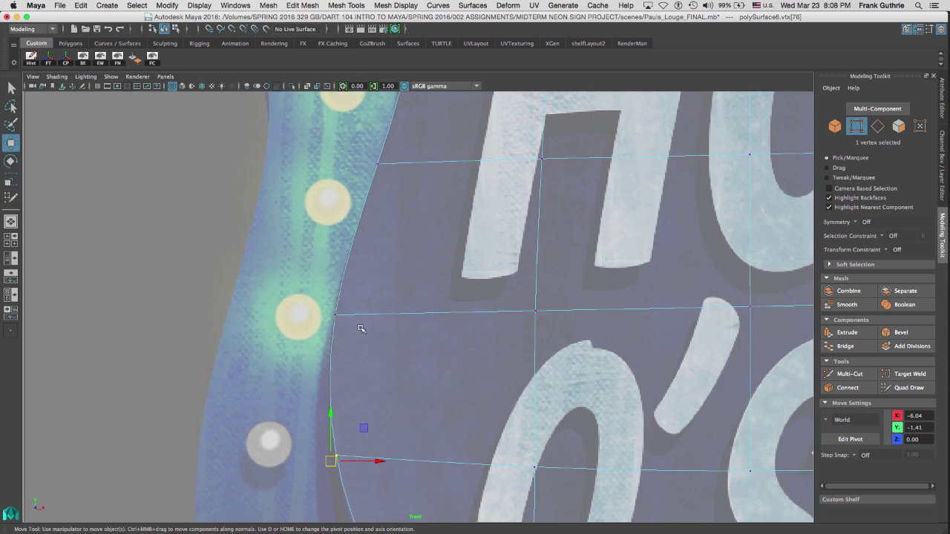
alt+middle_drag(387, 509, 408, 335)
click(357, 141)
drag(394, 144, 383, 184)
alt+middle_drag(444, 403, 418, 185)
drag(405, 254, 415, 266)
click(367, 174)
Fine-tune the left border vertices, including the one level with the gap between HOUSE and O'SMOKE.
alt+middle_drag(518, 246, 237, 245)
alt+right_drag(557, 269, 430, 274)
click(441, 278)
drag(441, 278, 441, 276)
drag(336, 197, 341, 195)
alt+middle_drag(338, 195, 300, 305)
drag(198, 234, 201, 231)
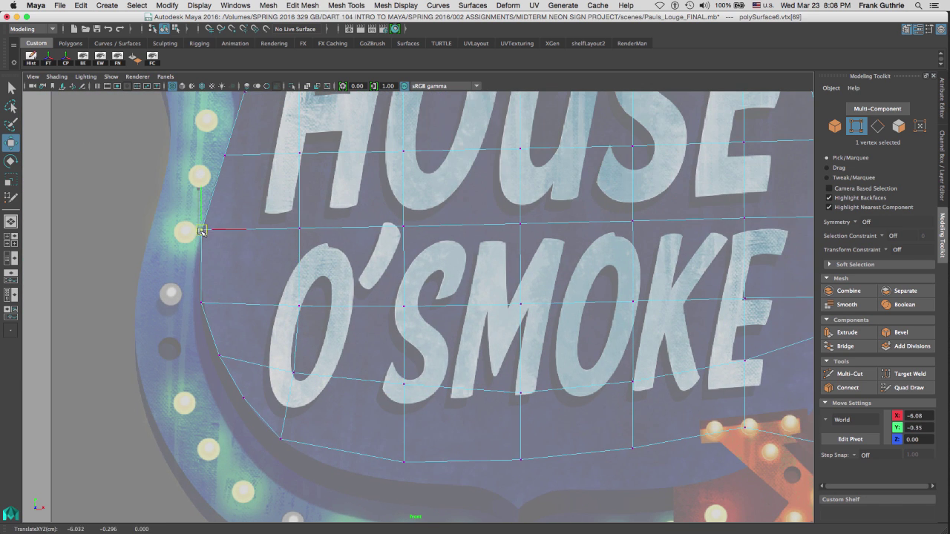
alt+middle_drag(288, 318, 437, 295)
click(349, 208)
drag(361, 208, 359, 207)
Raise the two right border vertices beside the upper half of O'SMOKE along the outline.
alt+middle_drag(569, 279, 141, 259)
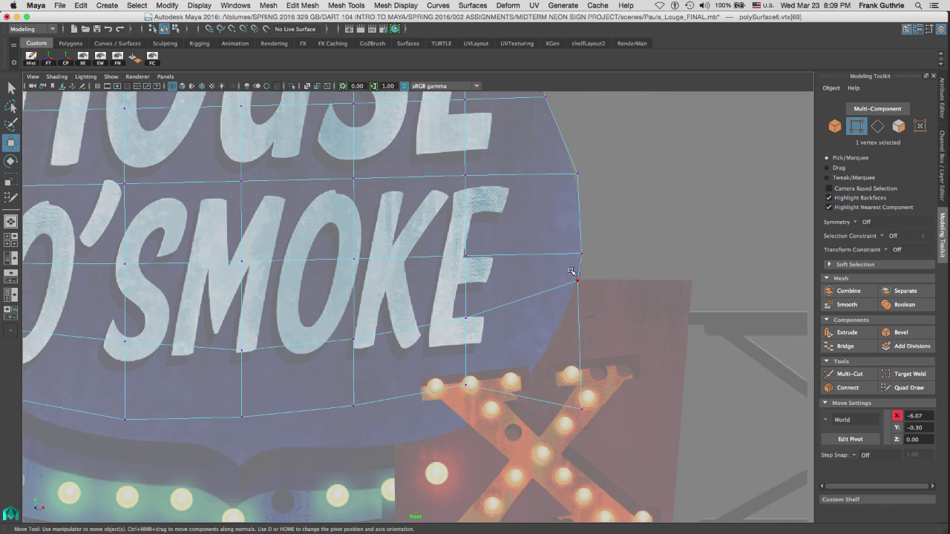
click(581, 254)
drag(581, 254, 583, 234)
click(577, 174)
drag(577, 174, 573, 163)
click(583, 232)
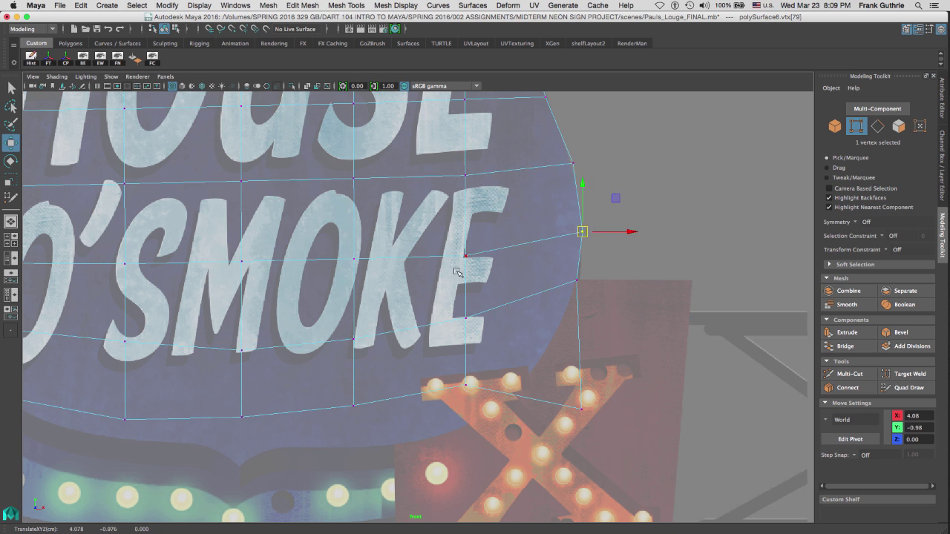
Raise the inner vertices at the final E and the middle column of O'SMOKE to even out the rows.
click(465, 256)
drag(466, 256, 465, 248)
click(465, 175)
drag(464, 174, 464, 172)
alt+middle_drag(288, 312, 561, 185)
click(515, 223)
drag(516, 181, 516, 174)
alt+middle_drag(354, 153, 274, 232)
Toggle the IMAGE_PLANE layer's display setting and cycle the viewport background colour.
click(942, 169)
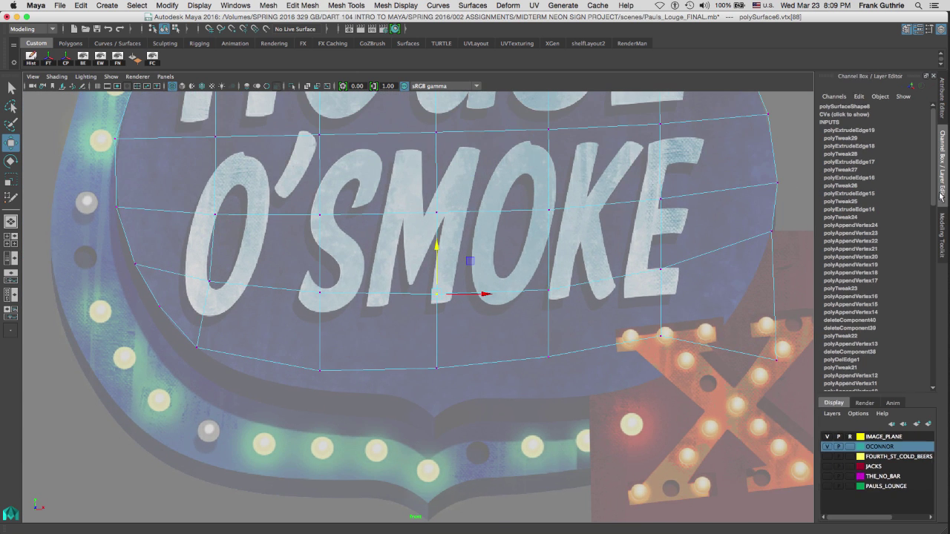
click(837, 436)
key(alt+b)
Adjust the vertices along the blue panel's lower rows beneath O'SMOKE, pulling the lower-right corner in to the outline.
alt+middle_drag(388, 348, 344, 420)
click(513, 360)
drag(513, 313, 513, 312)
alt+middle_drag(460, 254, 480, 487)
drag(284, 234, 550, 263)
key(r)
click(513, 205)
key(w)
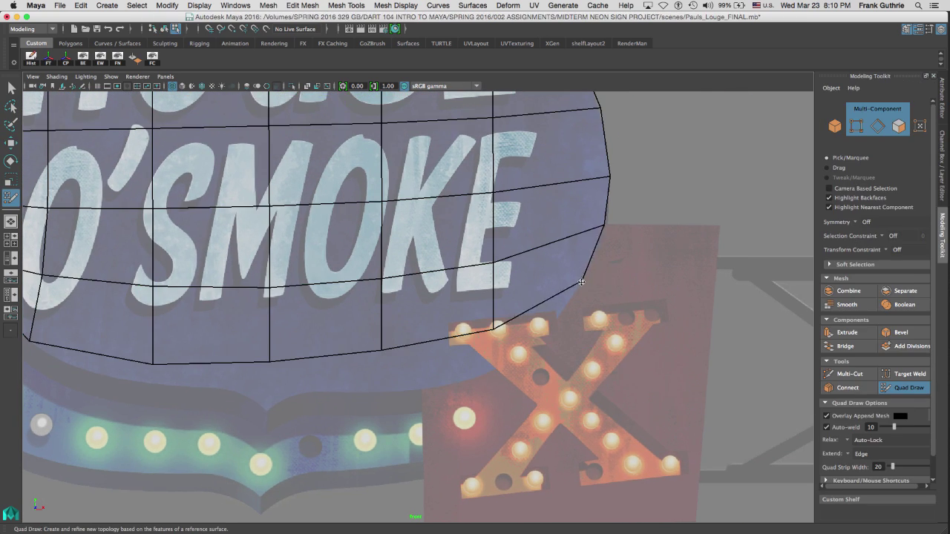
alt+middle_drag(150, 364, 350, 311)
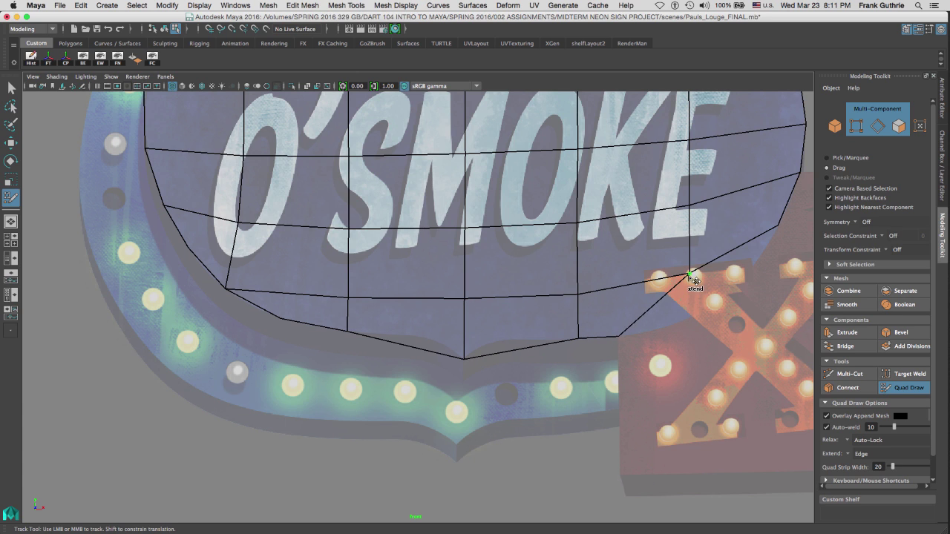
Place Quad Draw points around the red X panel and fill the first quads along the blue panel's lower-right edge.
alt+middle_drag(720, 303, 507, 273)
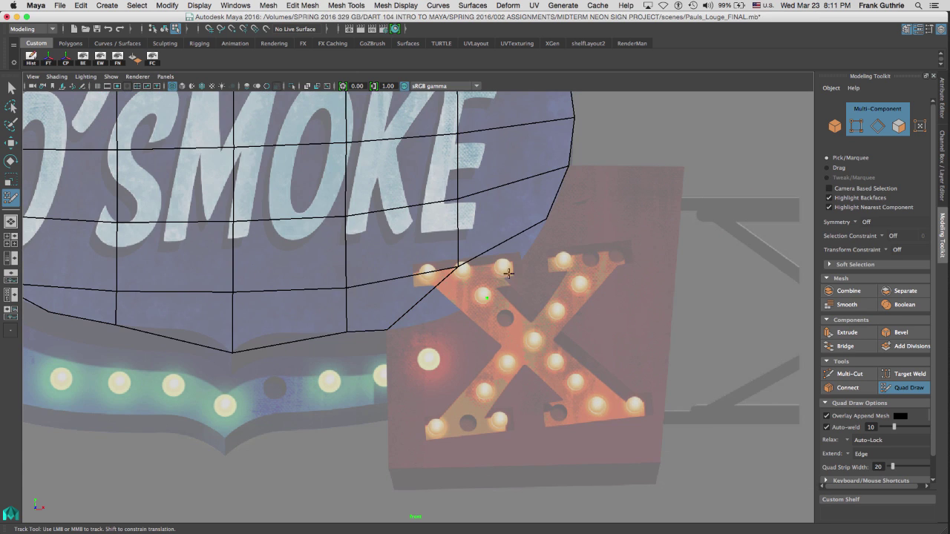
click(388, 468)
click(659, 462)
click(683, 170)
click(487, 299)
click(521, 261)
shift+click(503, 261)
shift+click(443, 304)
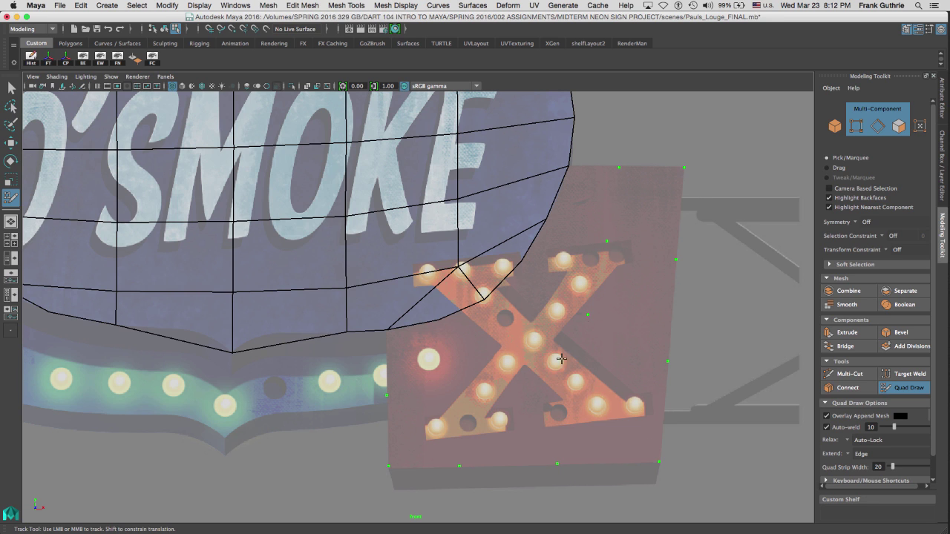
Fill the rest of the red X panel with quads, adding a point on its right edge for the middle rows.
shift+click(475, 349)
shift+click(467, 425)
shift+click(602, 412)
shift+click(587, 199)
shift+click(647, 215)
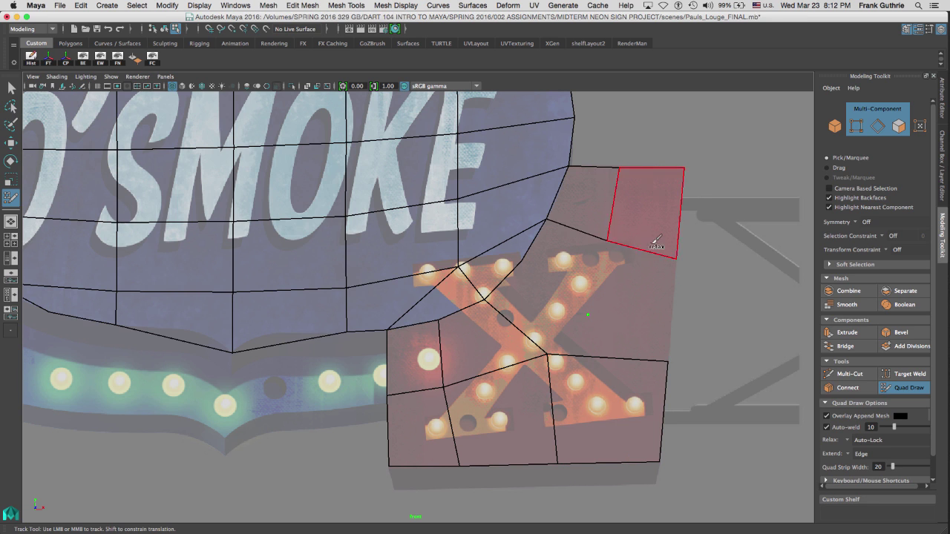
click(670, 327)
shift+click(621, 279)
shift+click(567, 264)
shift+click(538, 308)
shift+click(605, 330)
Even out the red X panel's grid by moving its inner vertices and those shared with the blue panel.
drag(547, 355, 529, 361)
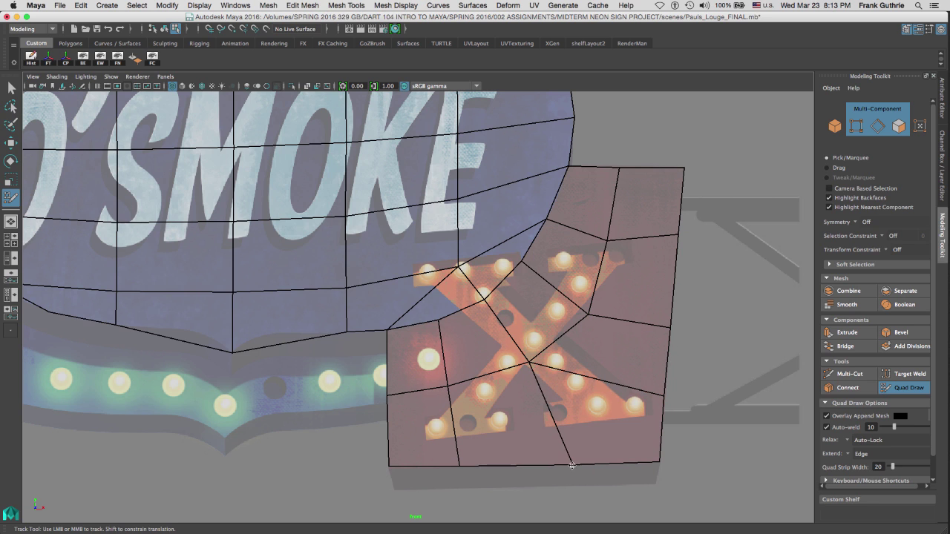
drag(448, 386, 453, 389)
drag(588, 315, 586, 302)
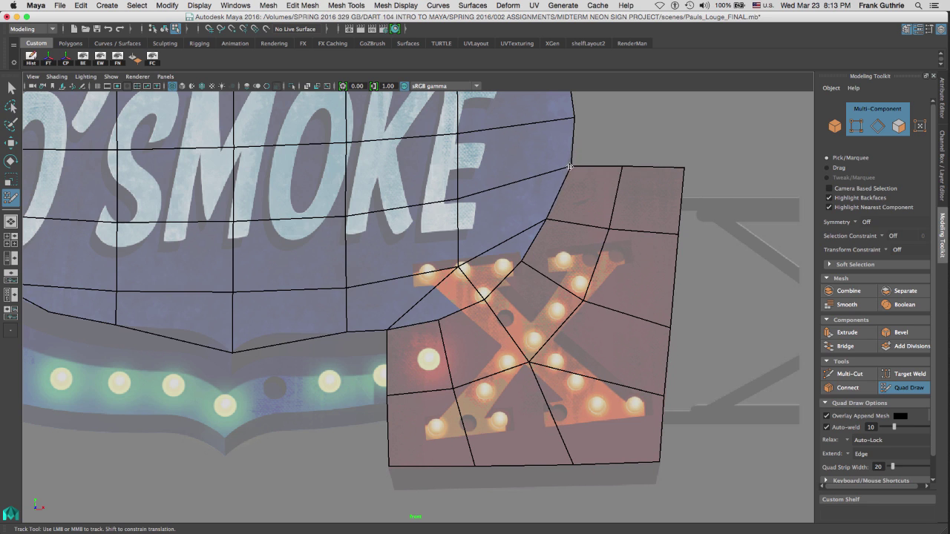
drag(546, 219, 549, 215)
drag(459, 267, 456, 260)
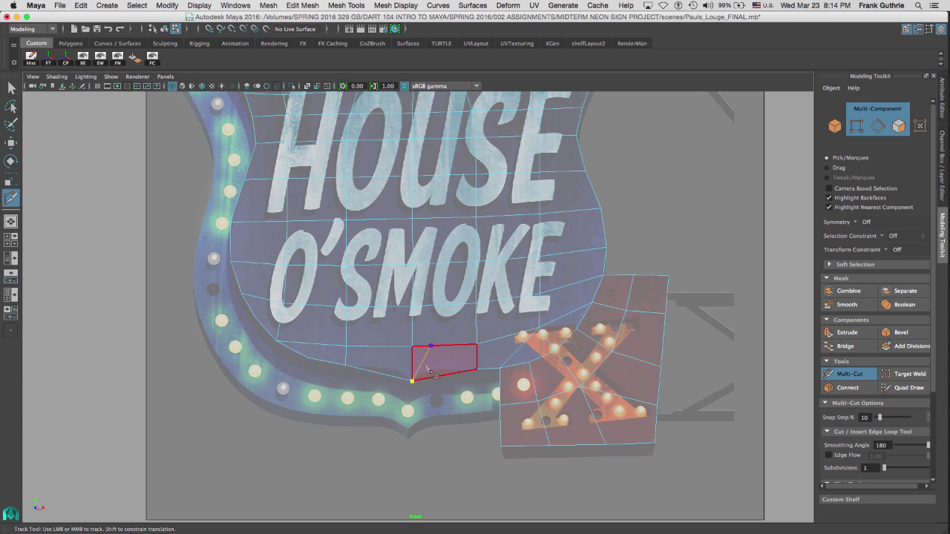
Cut two slanted edges with Multi-Cut on either side of the centre line, from the lower row to the border near the bottom tip.
alt+right_drag(420, 351, 475, 397)
click(478, 260)
click(407, 400)
right_click(407, 399)
click(385, 264)
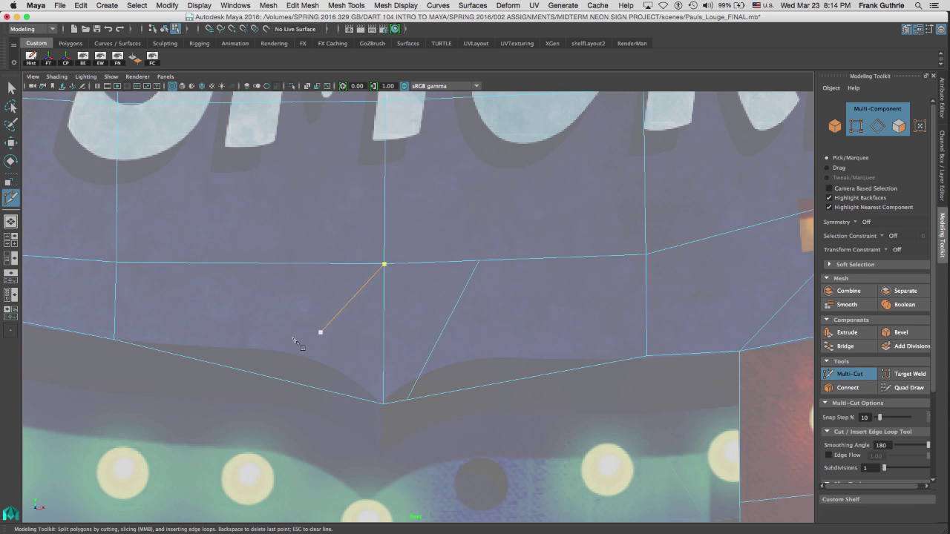
click(296, 264)
key(q)
Preview the mesh smoothed and move the vertices around the blue panel's bottom tip onto the outline.
right_drag(354, 398, 305, 308)
key(3)
drag(350, 369, 393, 406)
key(w)
drag(383, 405, 382, 415)
drag(449, 361, 427, 357)
drag(639, 346, 620, 356)
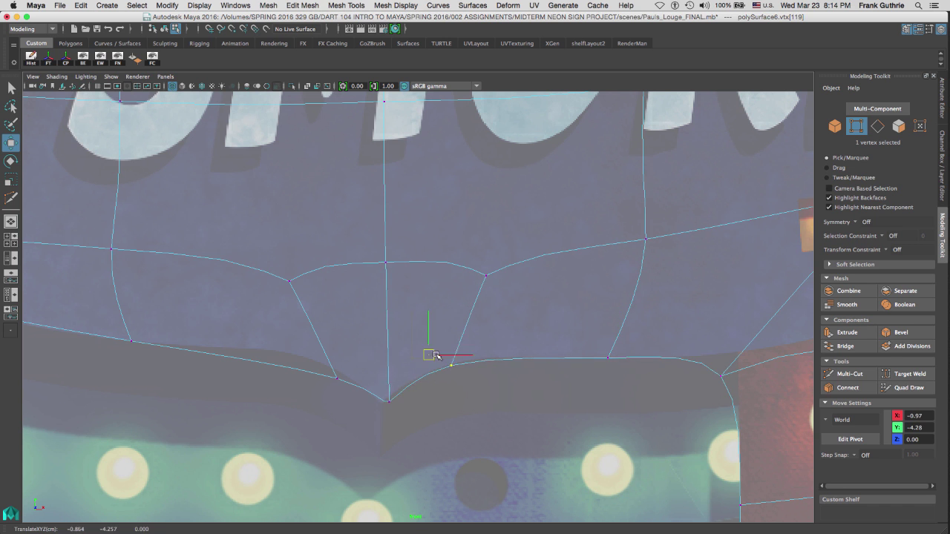
drag(349, 367, 326, 390)
drag(380, 378, 397, 411)
drag(381, 415, 382, 424)
Move the border vertices left of the bottom tip along the outline and adjust the neighbouring inner vertices.
alt+middle_drag(297, 357, 619, 324)
drag(437, 294, 487, 318)
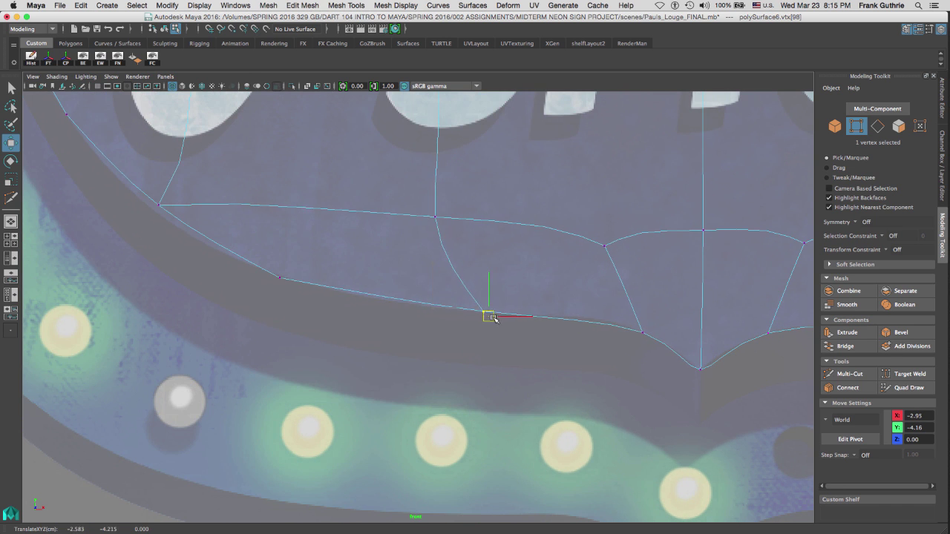
alt+middle_drag(297, 260, 506, 405)
drag(355, 343, 379, 365)
drag(367, 359, 346, 356)
alt+middle_drag(441, 299, 152, 231)
drag(346, 301, 368, 323)
drag(401, 312, 422, 311)
Hide the IMAGE_PLANE layer and cycle the viewport background to black.
alt+middle_drag(450, 270, 86, 216)
scroll(525, 253, down, 4)
scroll(351, 288, up, 2)
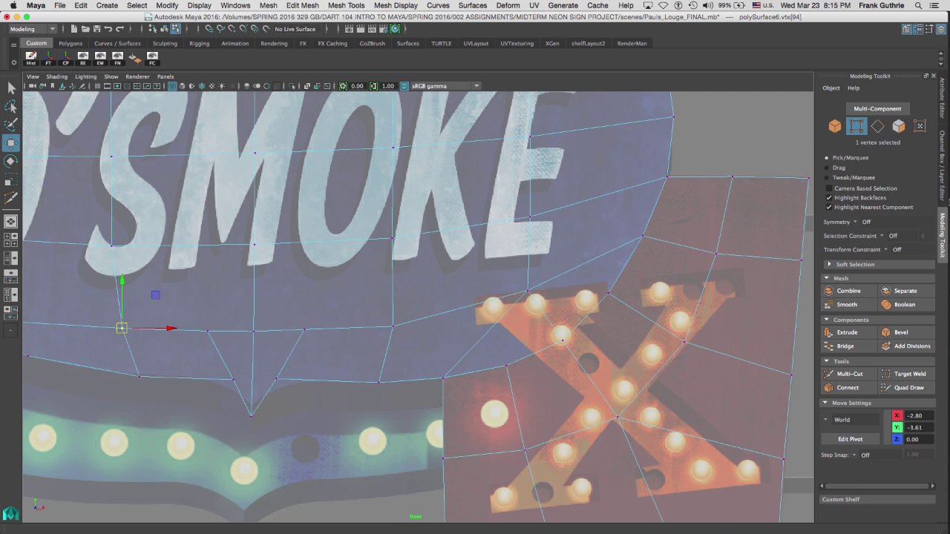
click(943, 182)
click(836, 435)
alt+middle_drag(338, 487, 431, 430)
key(alt+b)
key(alt+b)
Cut two diagonals right of the centre line with Multi-Cut, each joining a lower-row vertex to the next column's vertex one row up.
click(942, 241)
click(850, 373)
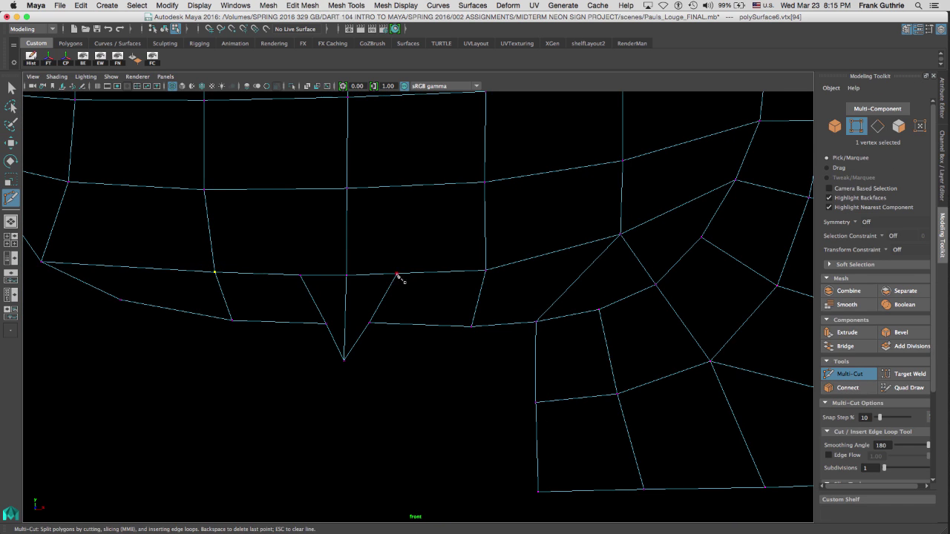
click(397, 274)
click(484, 183)
key(Return)
click(486, 271)
click(621, 162)
key(Return)
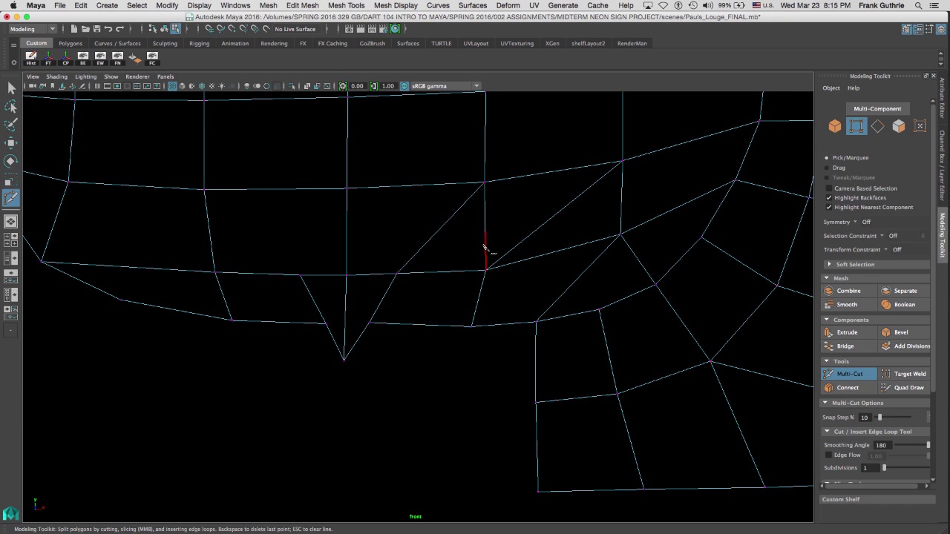
Delete the vertical edge between the two diagonal cuts right of the centre line.
key(q)
right_drag(484, 235, 484, 208)
click(485, 222)
key(Delete)
Cut matching diagonals left of the centre line and delete the vertical edge between them.
alt+middle_drag(374, 305, 479, 346)
key(y)
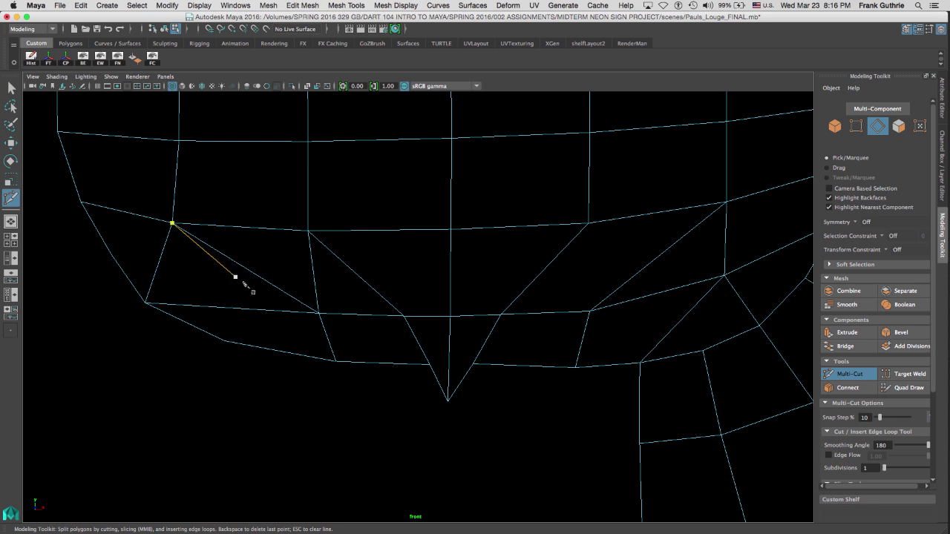
key(q)
right_drag(316, 280, 318, 258)
click(316, 275)
key(Delete)
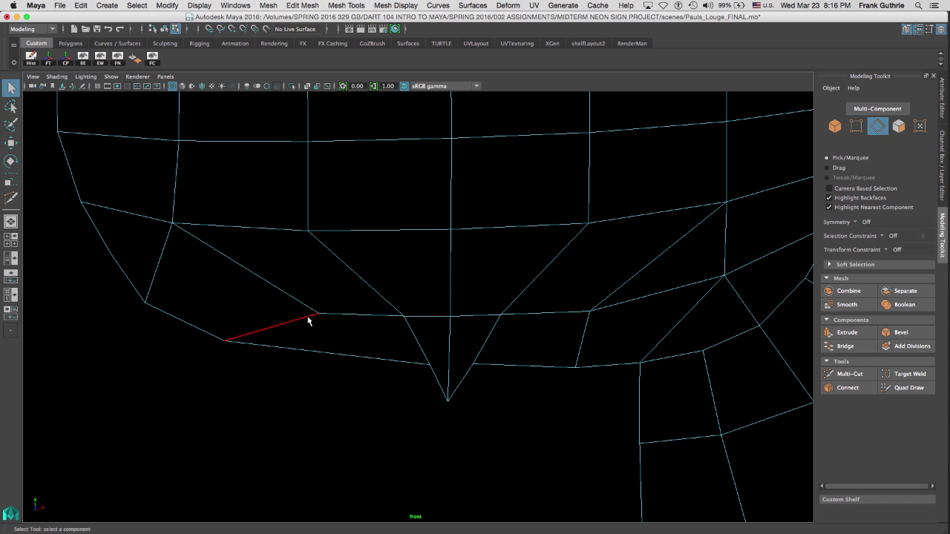
Move the inner vertices and one border vertex in the panel's lower-left area to even out the rerouted quads.
key(w)
drag(317, 313, 267, 302)
drag(312, 231, 340, 229)
drag(172, 222, 199, 220)
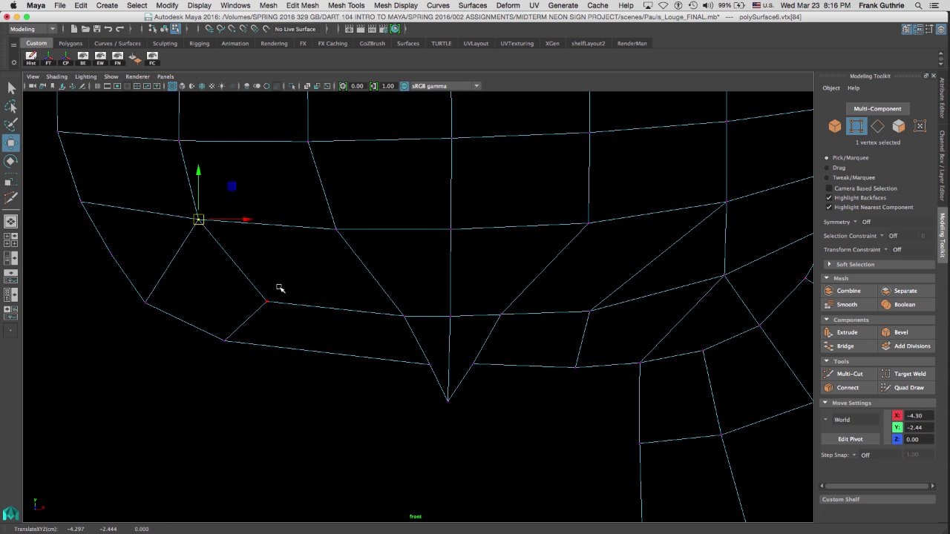
drag(146, 302, 158, 305)
Fit the lower-left border vertices to the reference outline in smooth preview, showing the IMAGE_PLANE layer only while adjusting.
key(3)
click(942, 185)
click(838, 437)
drag(84, 200, 86, 201)
click(250, 341)
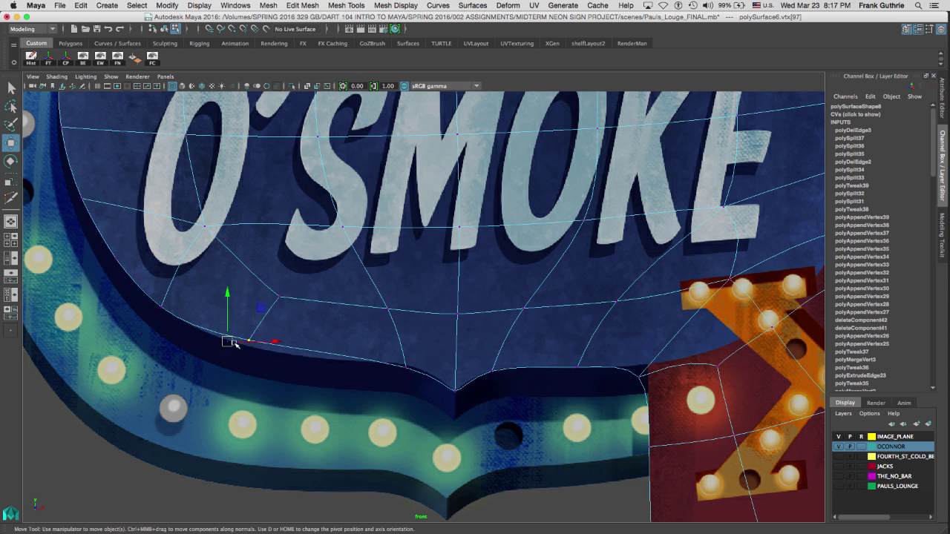
drag(230, 342, 244, 352)
click(408, 368)
drag(433, 362, 439, 363)
click(838, 437)
key(1)
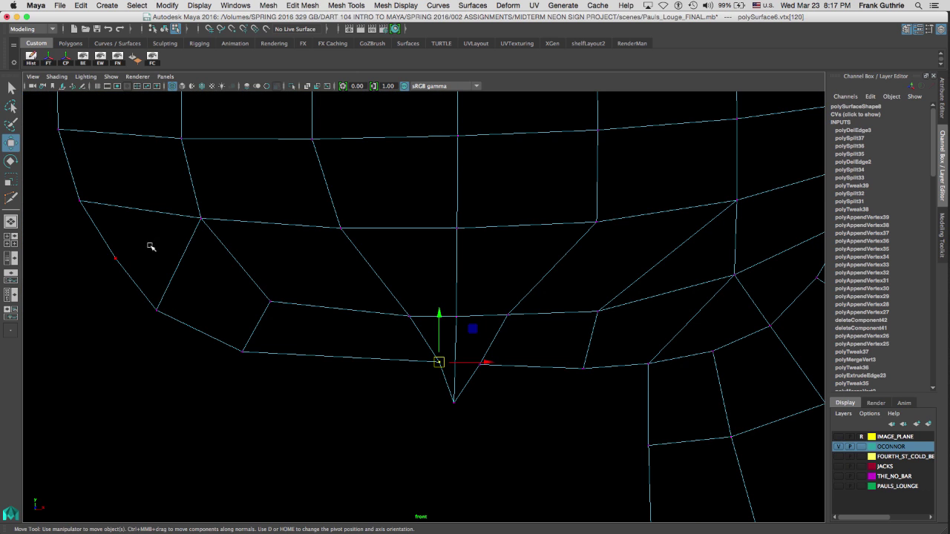
Cut a bent edge path from the lower-left border to the bottom border, and connect its corner to the inner vertex above.
click(941, 251)
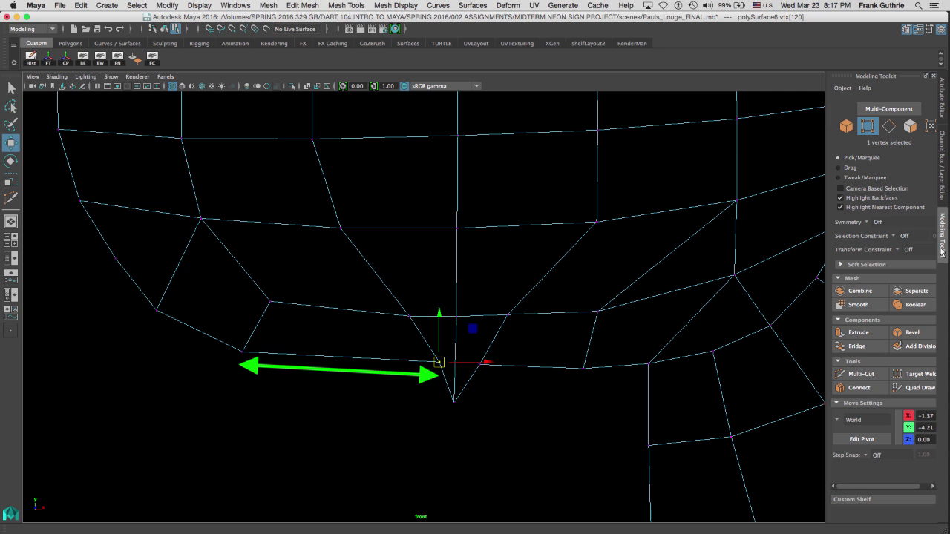
click(850, 374)
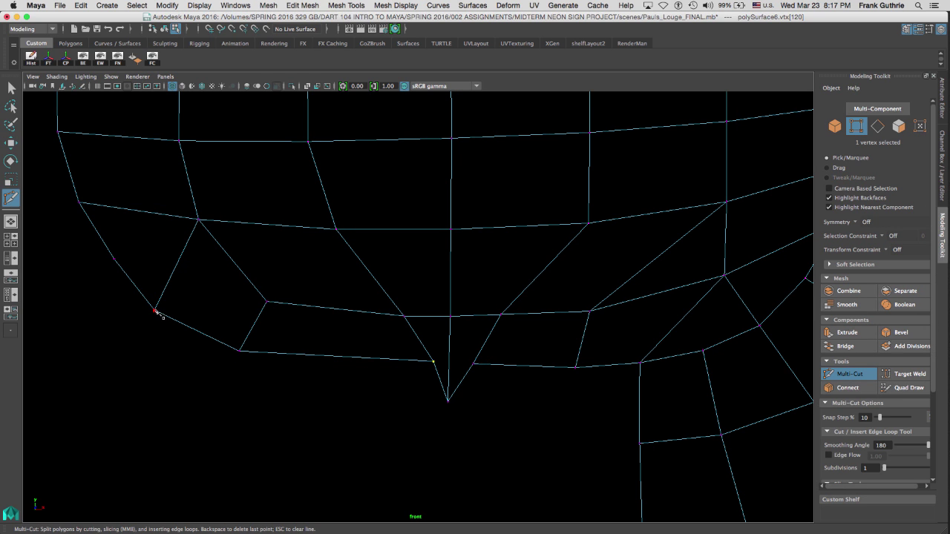
click(295, 262)
click(334, 308)
click(347, 357)
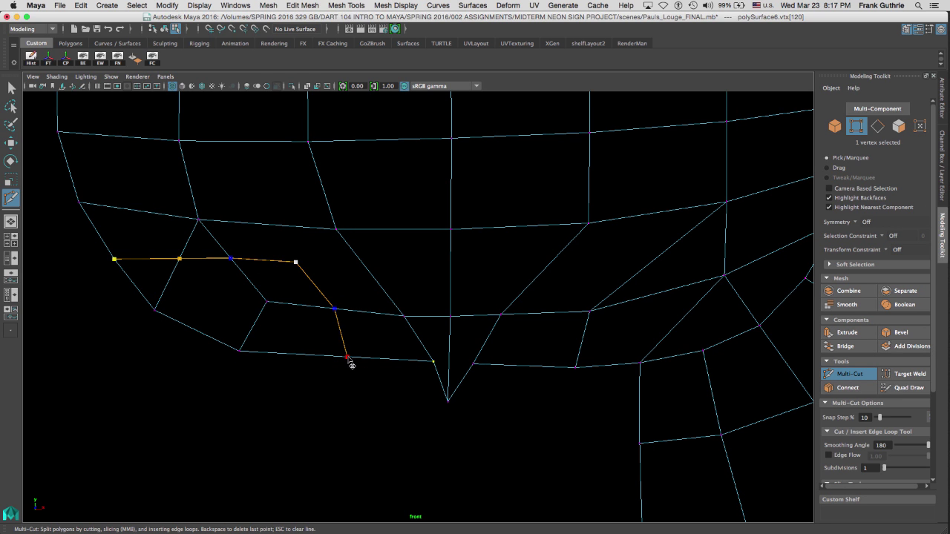
right_click(347, 357)
click(295, 262)
click(336, 229)
Merge the two left vertices of the new cut path into one.
key(q)
right_click(180, 262)
right_drag(180, 261, 131, 261)
drag(165, 246, 246, 278)
shift+right_drag(230, 288, 233, 235)
Reposition the merged vertex and the border and inner vertices around the new cut path to space the lower-left quads evenly.
key(w)
drag(207, 260, 210, 264)
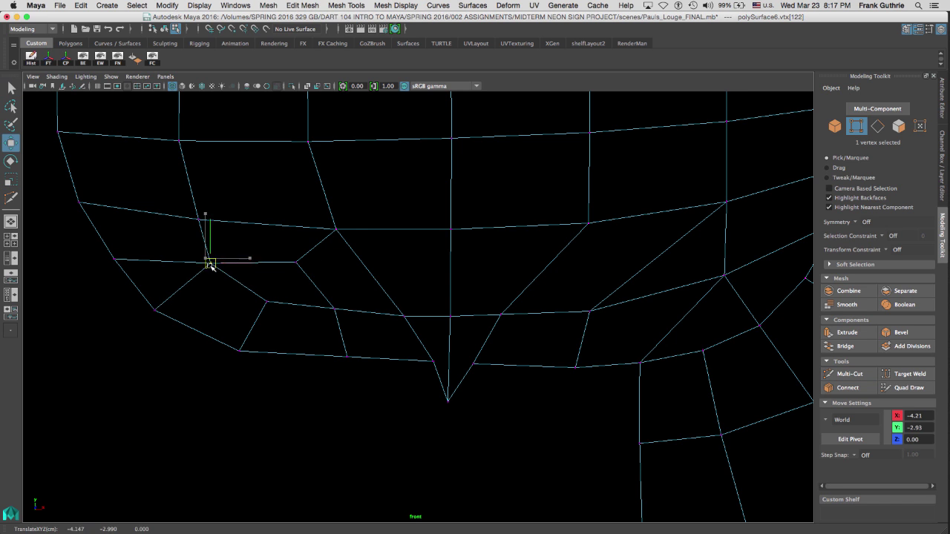
drag(296, 262, 295, 273)
drag(198, 220, 194, 204)
click(79, 202)
drag(79, 202, 77, 196)
click(336, 230)
drag(336, 229, 332, 221)
click(334, 308)
drag(334, 308, 328, 309)
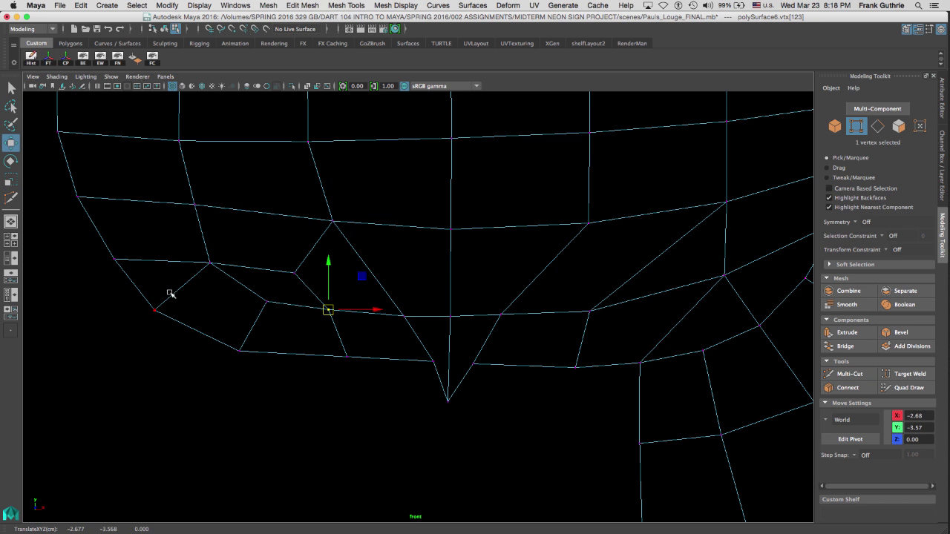
Merge the cut path's corner vertex with its lower neighbour and delete the leftover diagonal edge running to the left border.
drag(295, 273, 308, 294)
shift+right_drag(297, 305, 296, 279)
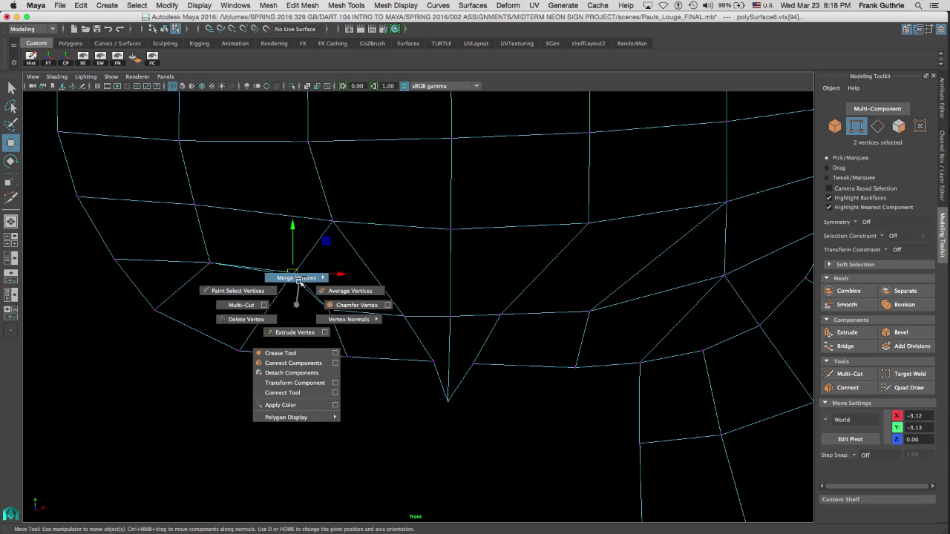
right_drag(181, 301, 176, 278)
click(181, 287)
key(Delete)
Move the lower-left border vertices and the newly merged inner vertex to even out the surrounding faces.
right_drag(156, 310, 111, 310)
drag(156, 311, 166, 314)
click(240, 351)
drag(240, 351, 236, 345)
drag(114, 259, 116, 261)
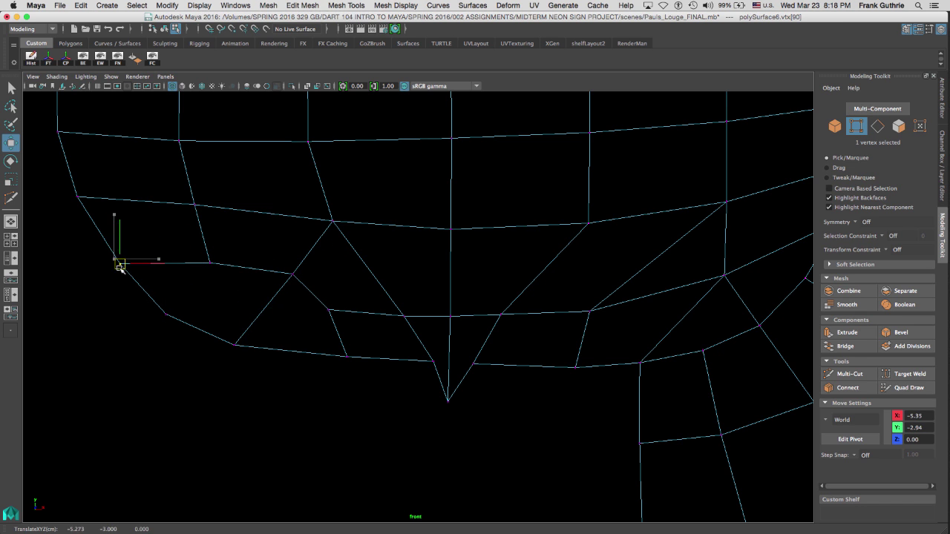
drag(293, 274, 267, 280)
drag(346, 356, 343, 357)
Show the smoothed mesh over the IMAGE_PLANE layer and slide the border vertices left of the bottom tip along the outline.
key(3)
click(941, 165)
click(838, 437)
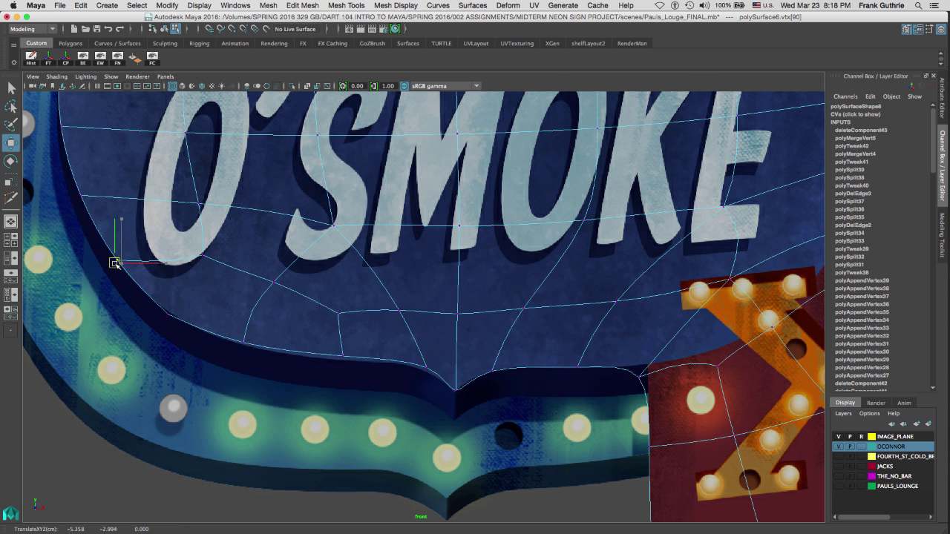
click(431, 368)
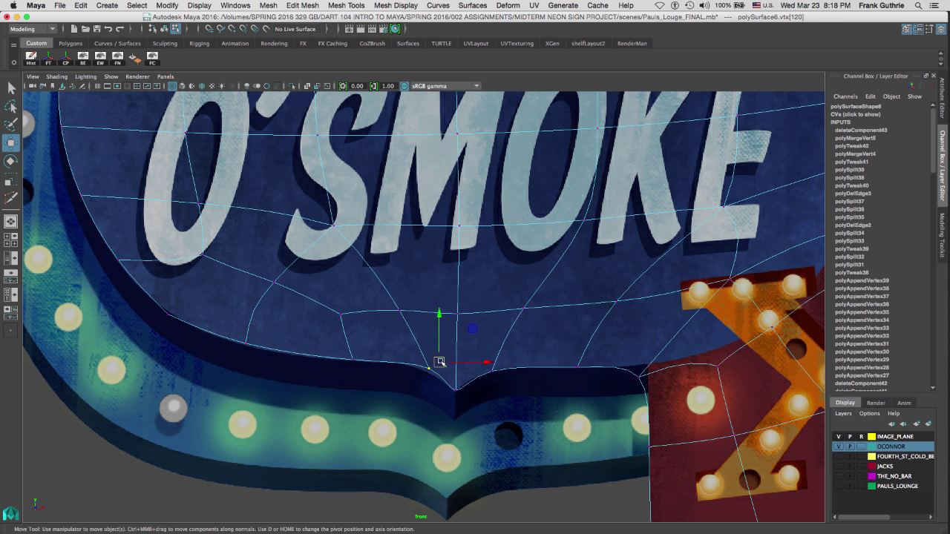
click(352, 361)
drag(344, 358, 357, 363)
click(245, 343)
drag(237, 345, 268, 355)
Cut an edge with Multi-Cut from the inner vertex beneath the O of O'SMOKE down to the border.
click(942, 236)
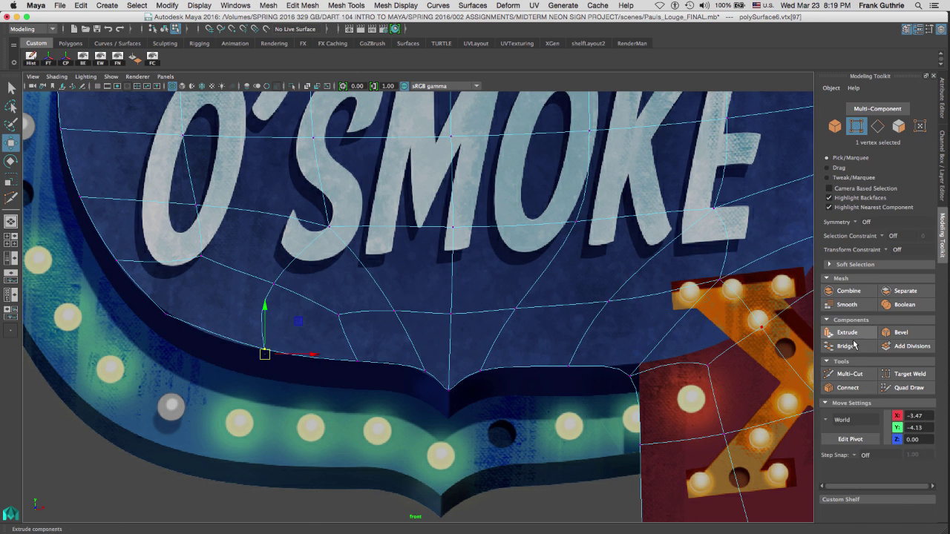
click(849, 373)
key(q)
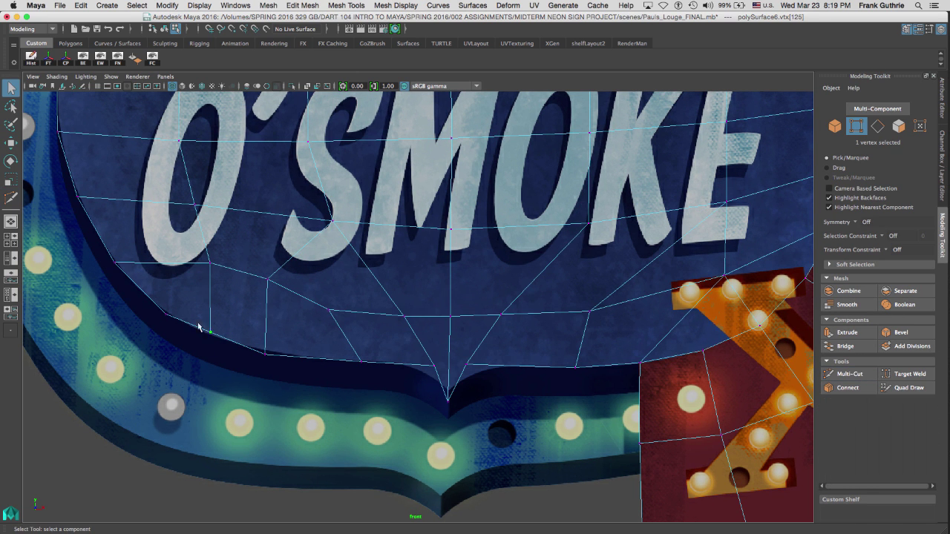
Fit the lower-left border vertices, including the new cut's end, to the outline in smooth preview.
key(w)
click(267, 354)
key(3)
click(361, 362)
click(166, 315)
drag(167, 314, 159, 307)
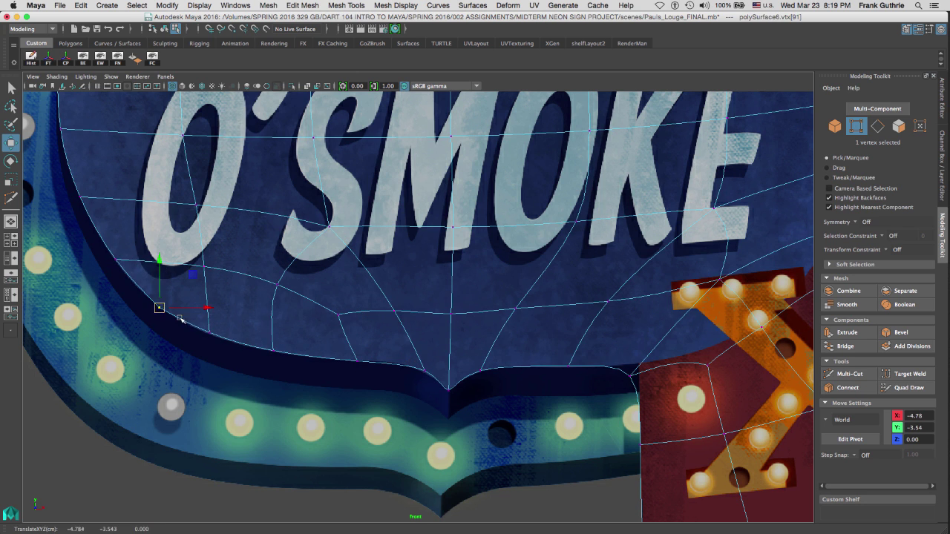
click(210, 331)
drag(210, 333, 197, 331)
Return the blue panel to its unsmoothed cage and reposition the inner vertices around the O and S of O'SMOKE.
key(1)
right_drag(201, 278, 200, 230)
click(185, 265)
key(F9)
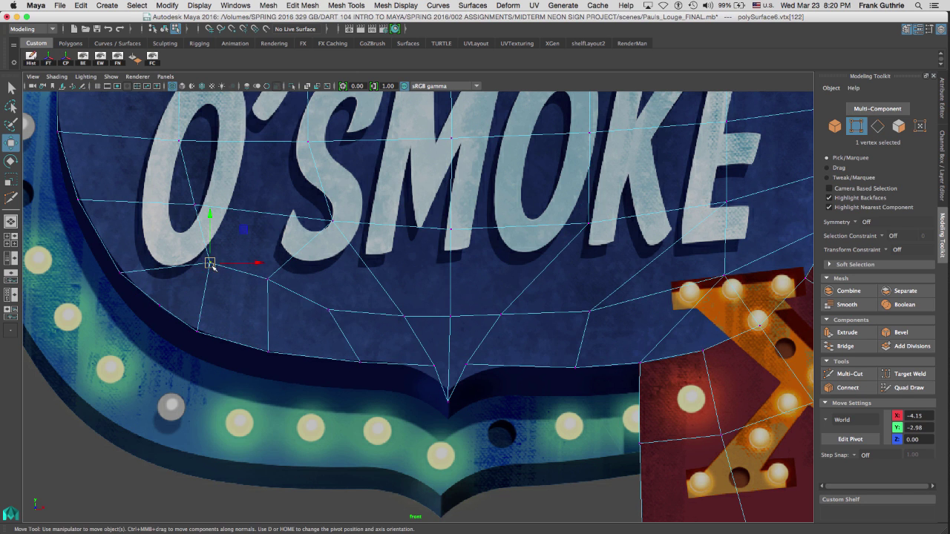
click(187, 206)
click(313, 142)
Nudge the inner vertex beneath the S of O'SMOKE and the border vertex below it, left of the bottom tip.
click(326, 313)
click(361, 362)
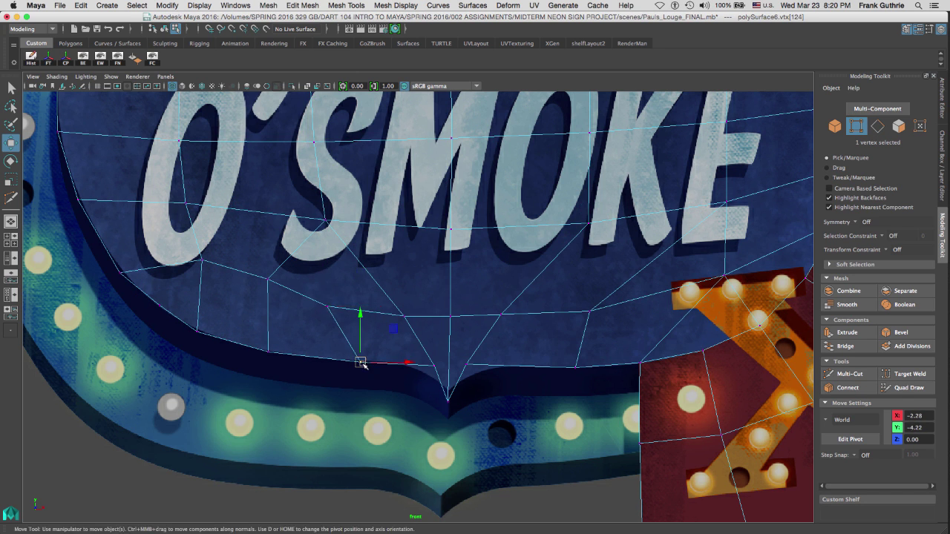
drag(382, 363, 379, 366)
alt+middle_drag(564, 353, 238, 314)
alt+right_drag(237, 314, 313, 324)
alt+middle_drag(313, 323, 491, 279)
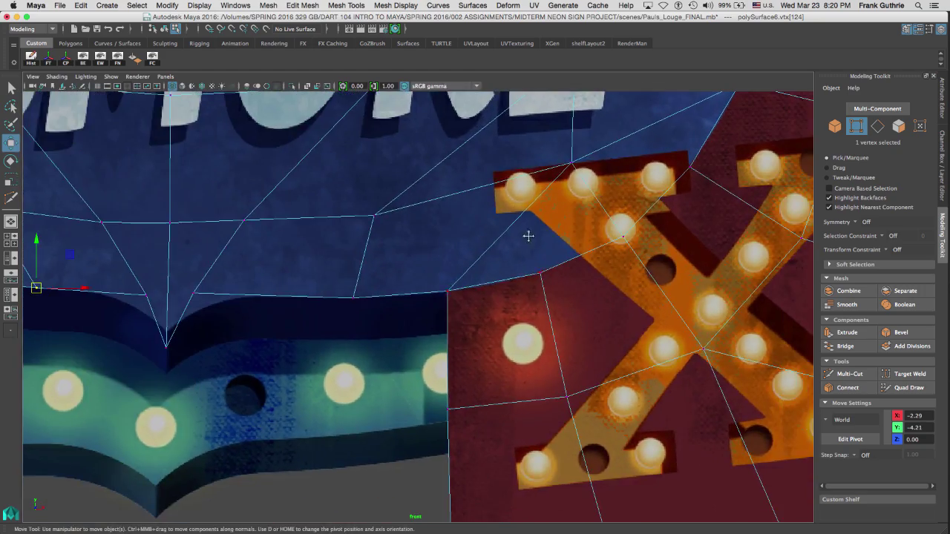